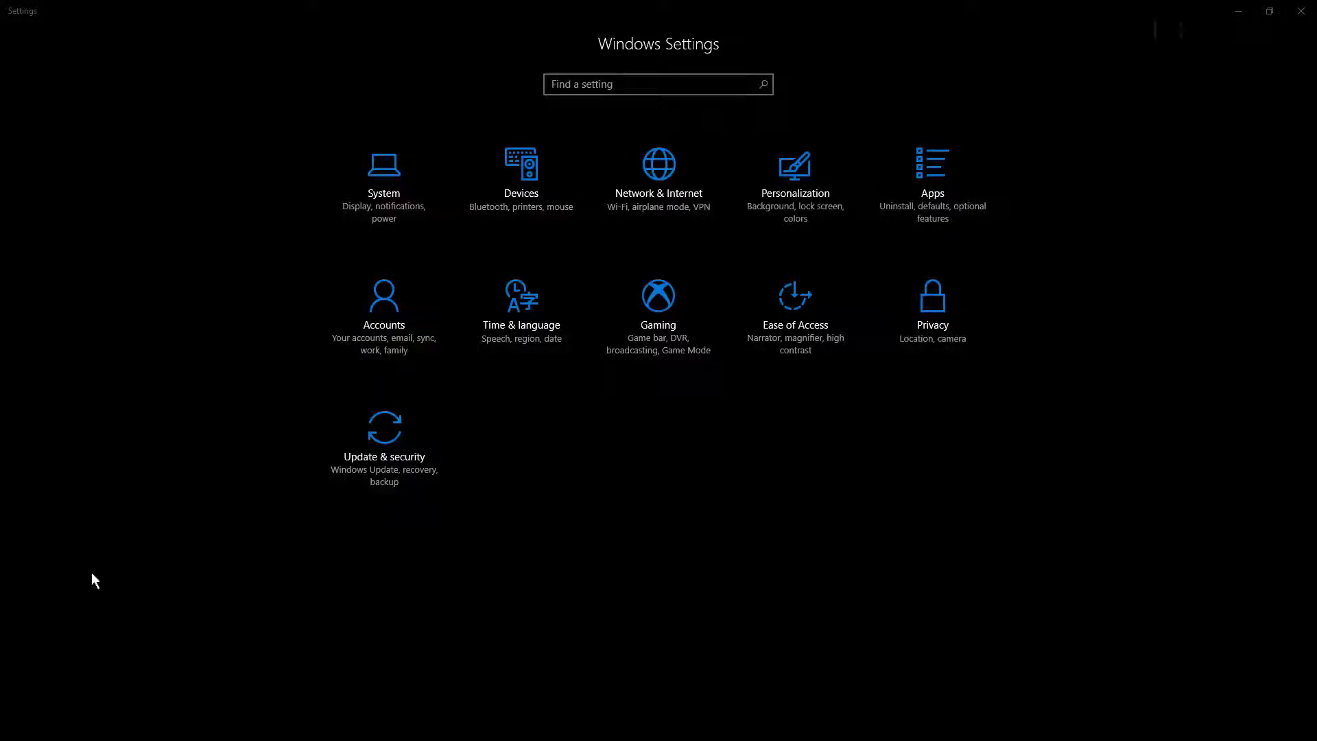
Open Privacy and view the Location, Camera, Microphone, Notifications and Speech, inking & typing pages.
click(943, 331)
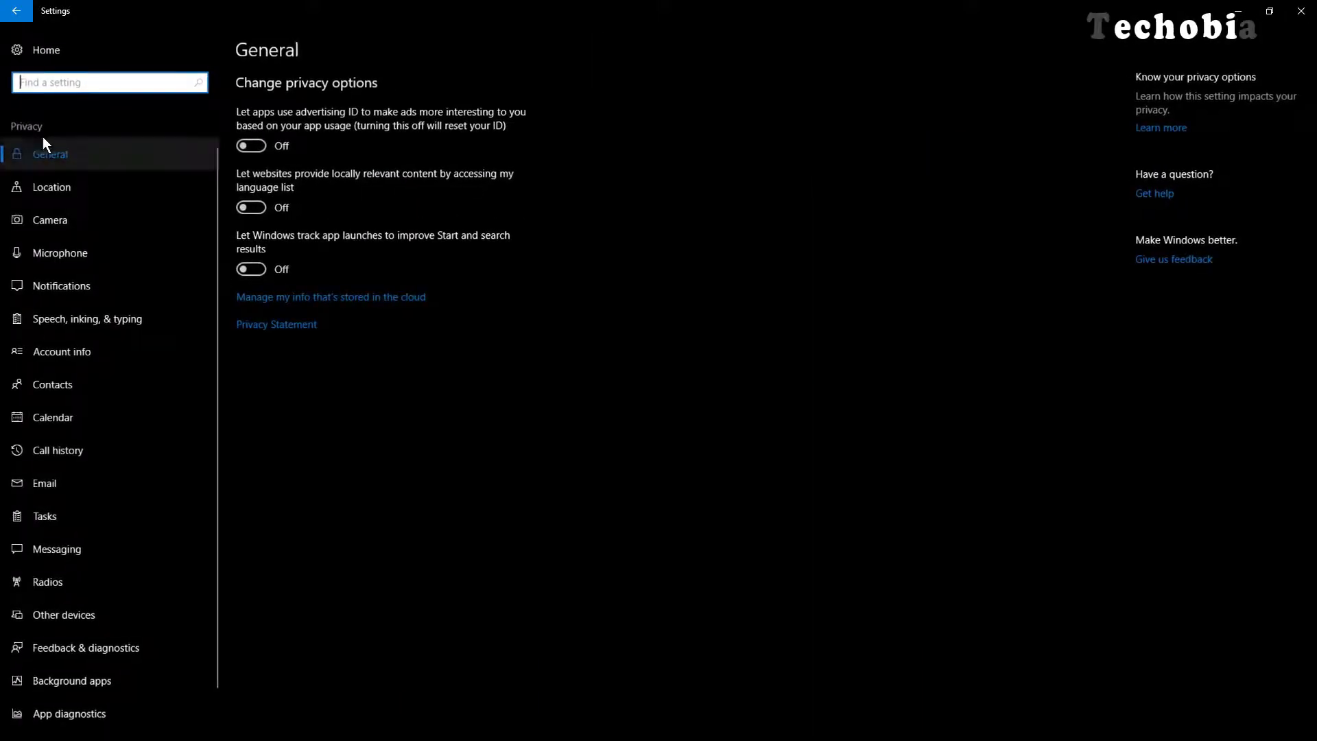
click(50, 195)
scroll(242, 294, down, 5)
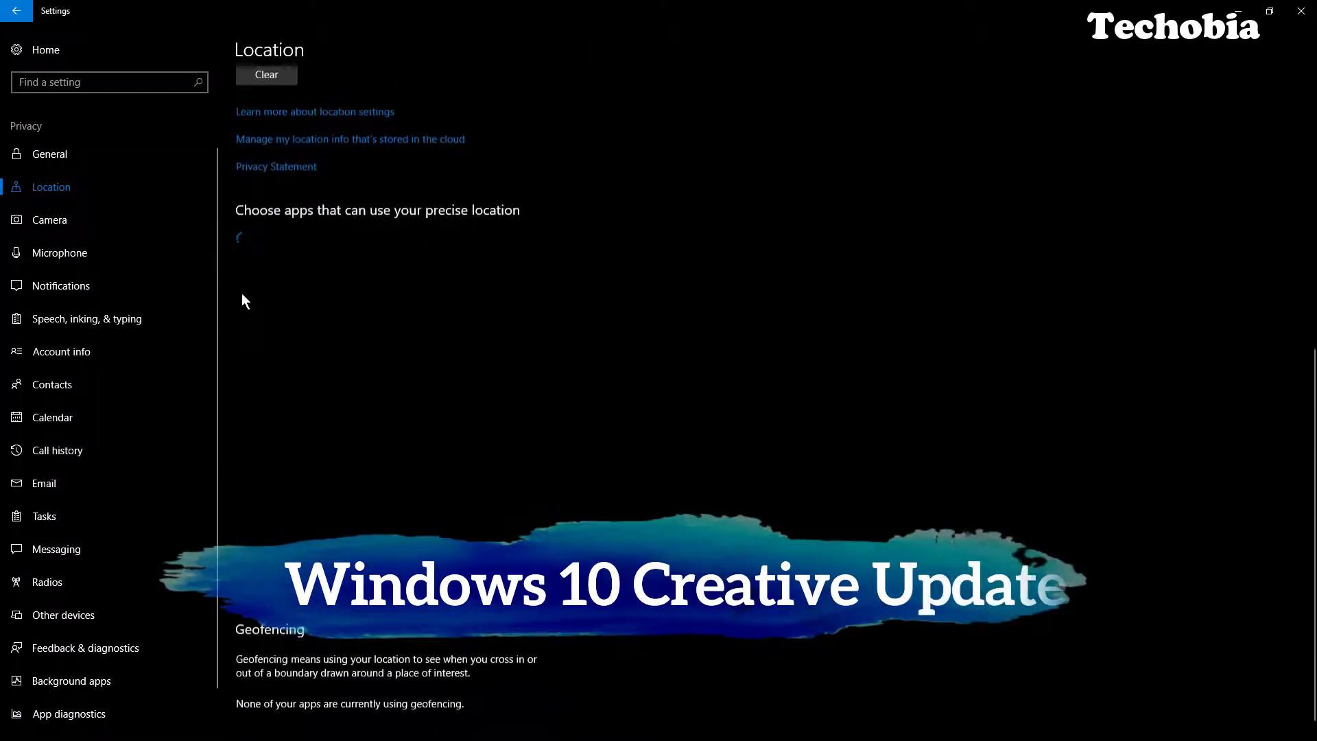
click(53, 229)
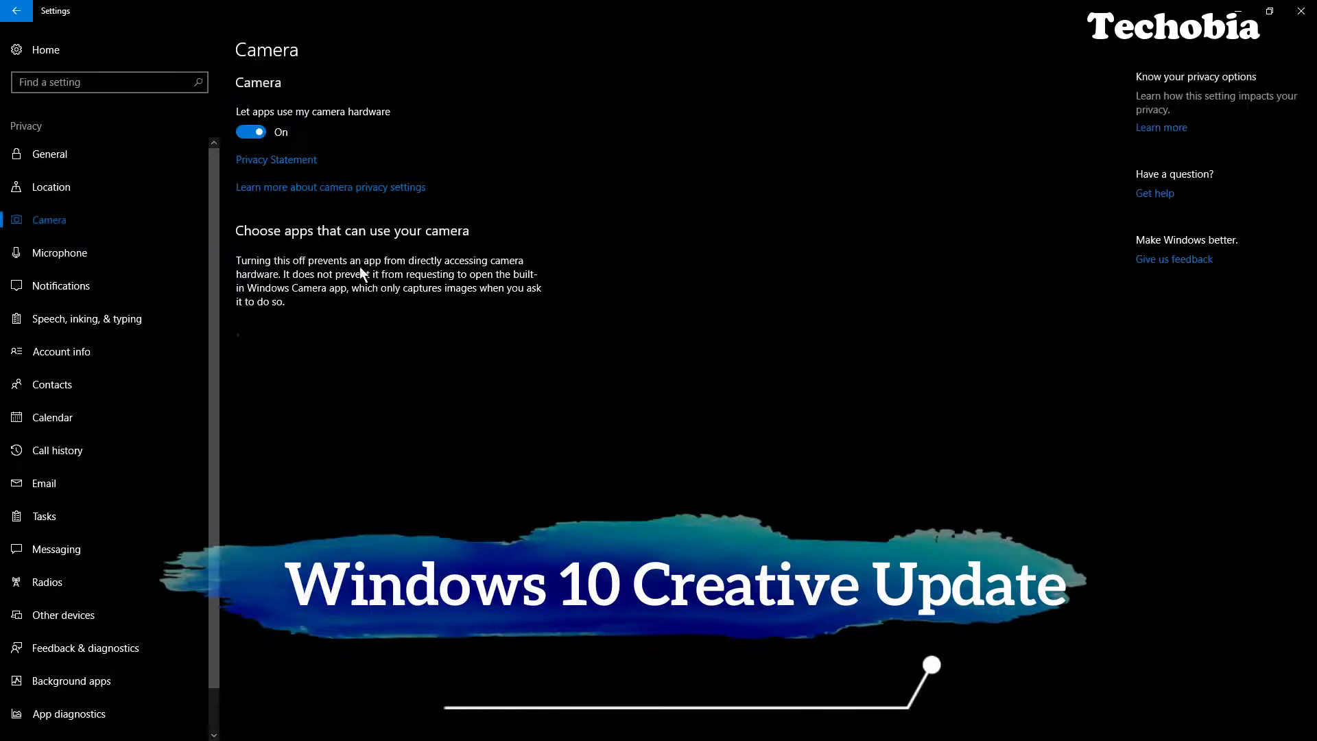
click(61, 260)
click(111, 284)
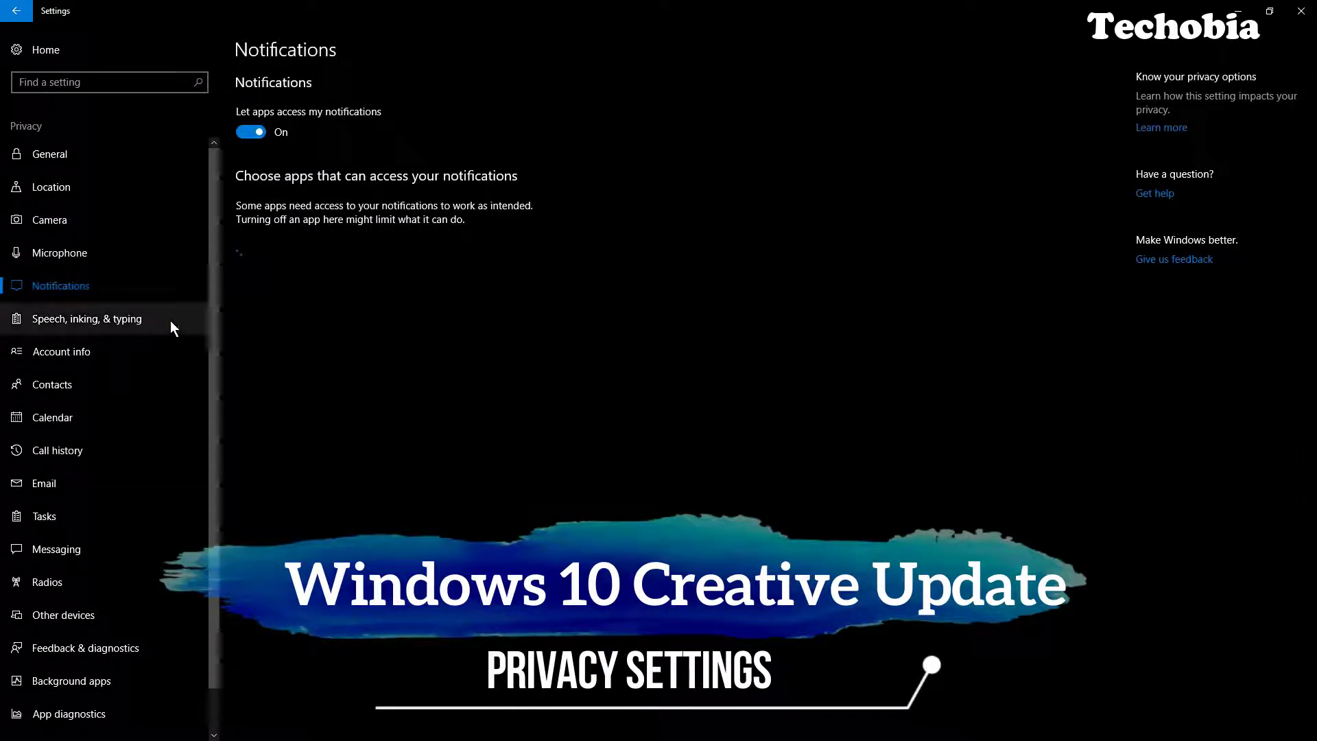
click(88, 314)
View the Account info, Contacts, Calendar, Call history, Email, Tasks and Messaging privacy pages.
click(58, 356)
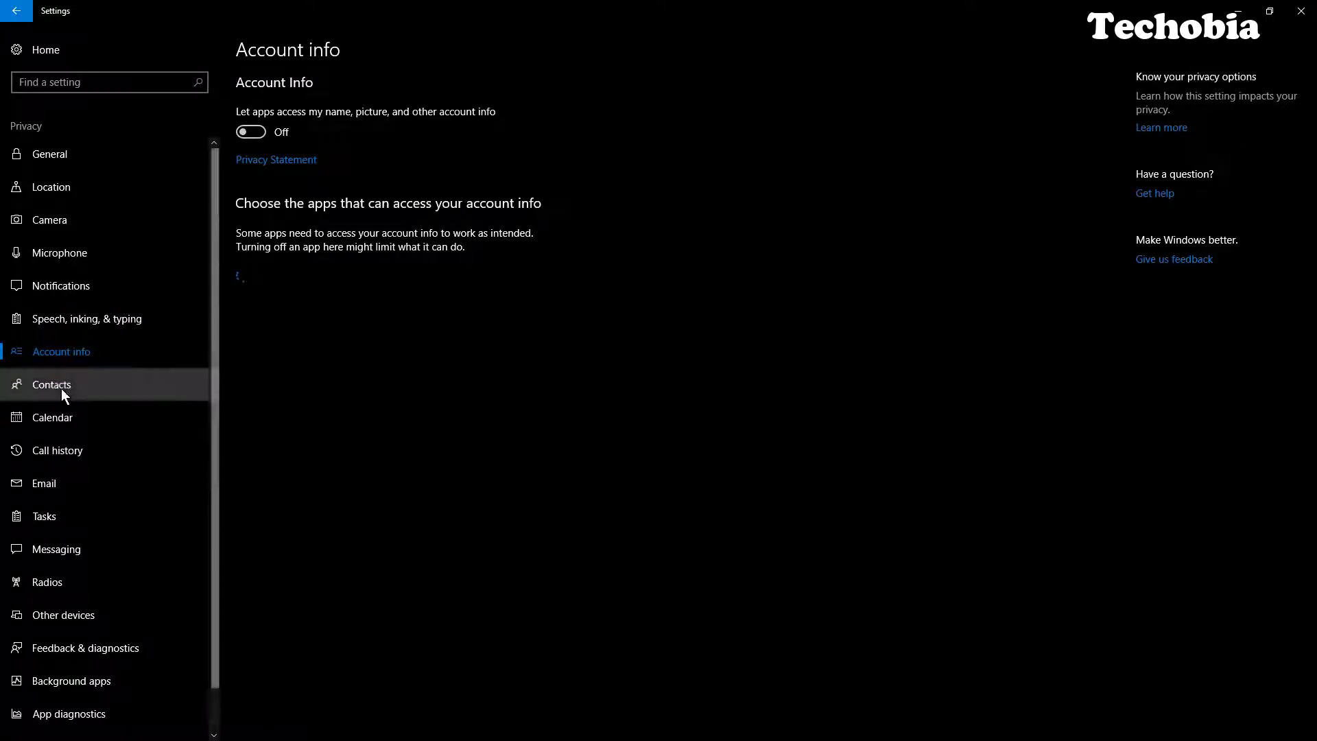
click(61, 388)
click(53, 420)
click(59, 452)
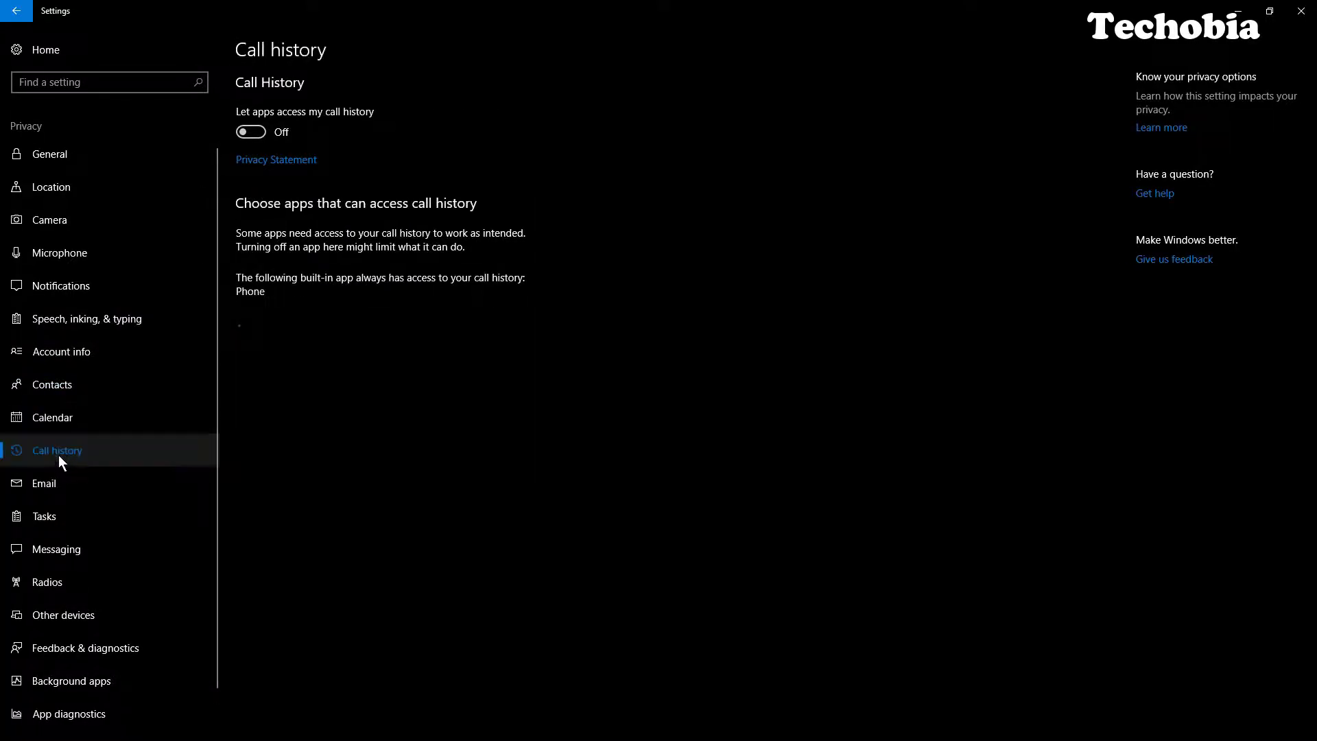
click(56, 480)
click(64, 512)
click(59, 545)
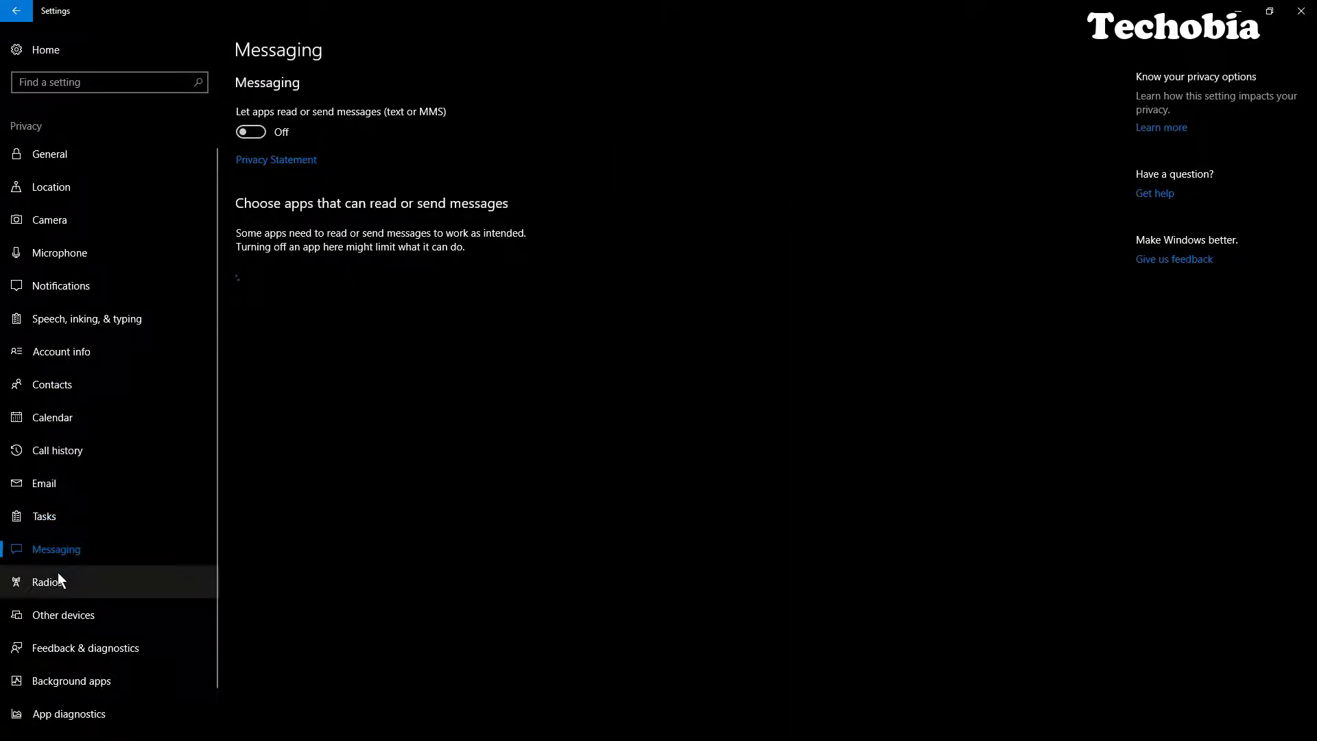
View the Radios, Other devices, Feedback & diagnostics, Background apps and App diagnostics pages.
click(58, 581)
click(58, 610)
click(55, 654)
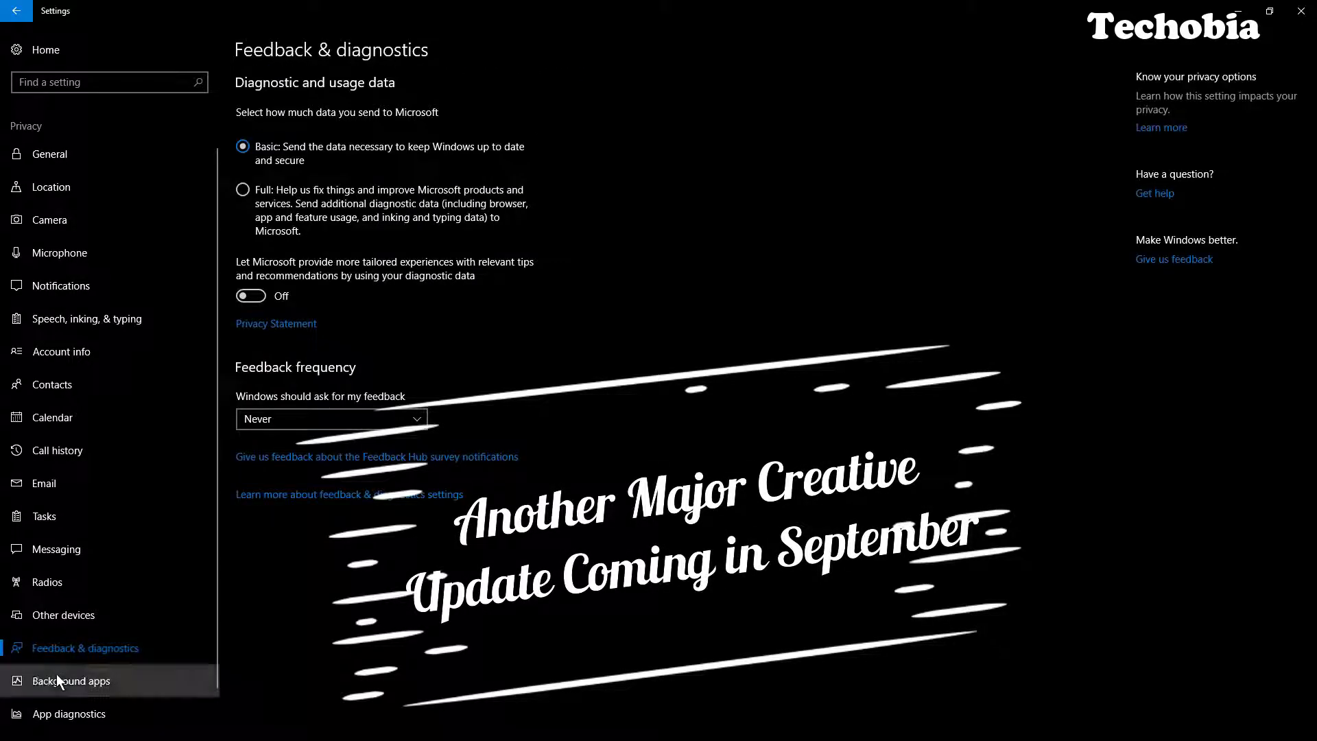
click(61, 696)
click(61, 711)
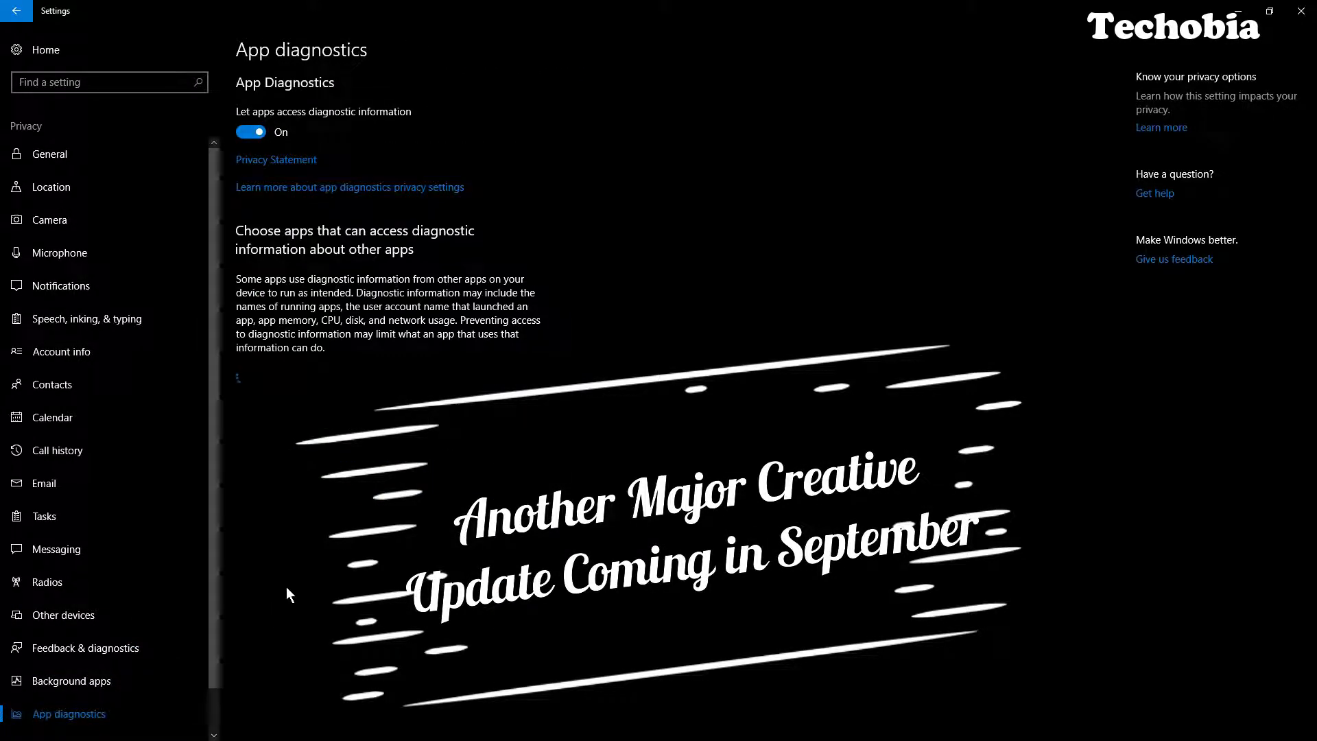
click(91, 671)
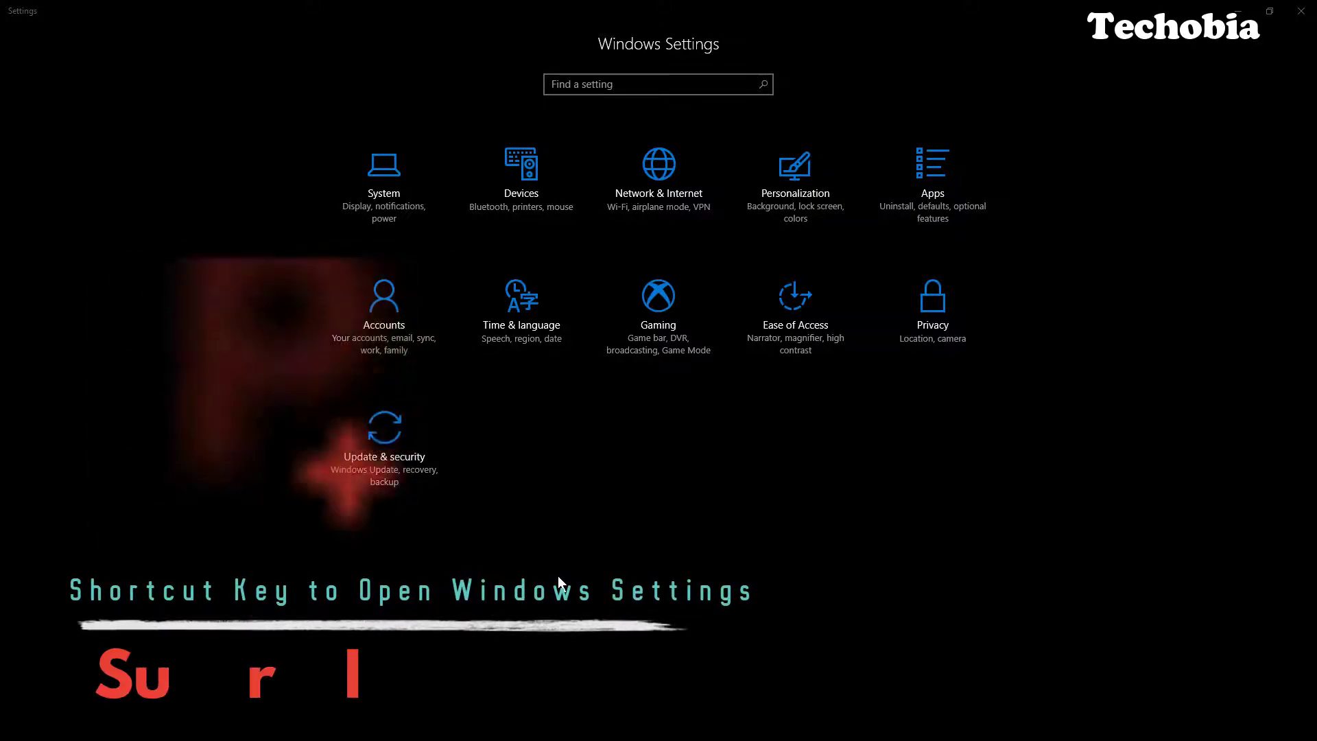
Open Privacy from the Settings home to show the General page with advertising ID, language list and app-launch tracking Off.
click(936, 322)
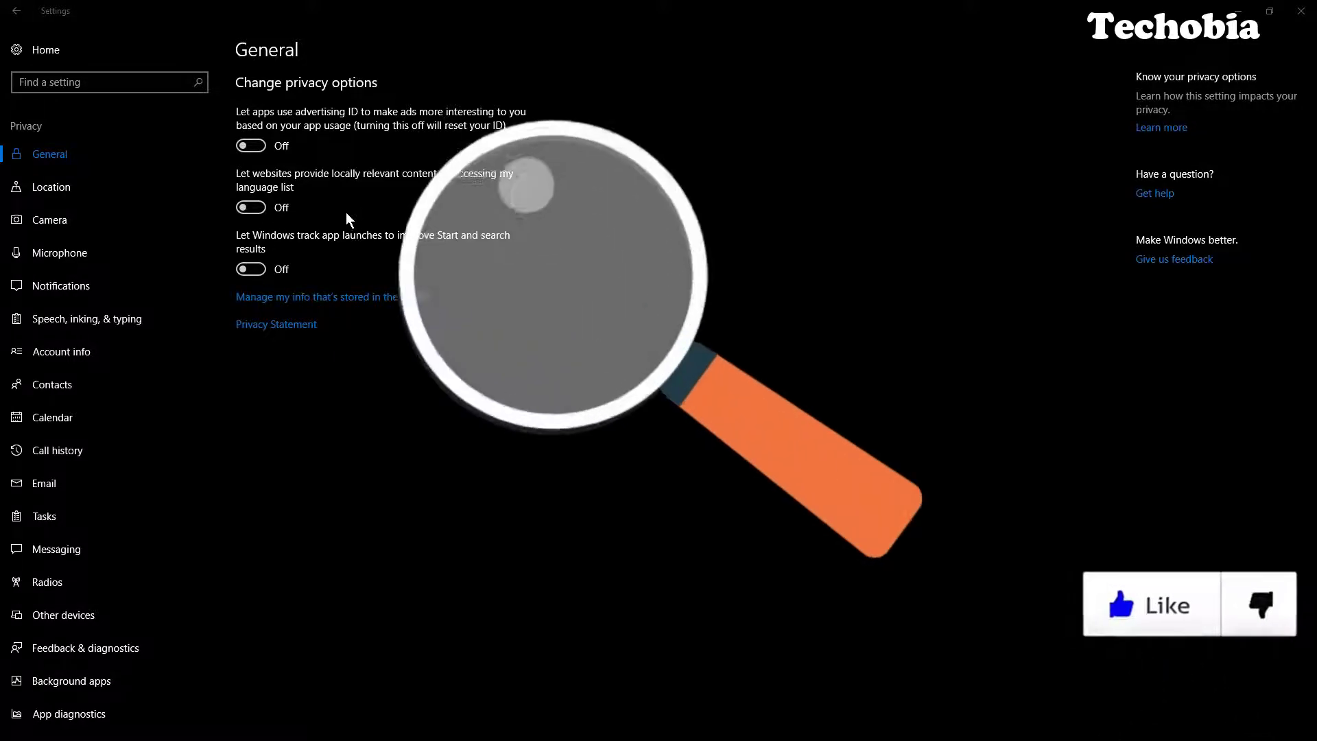
Show the Location page and its precise-location app list, where only Weather is allowed.
click(108, 193)
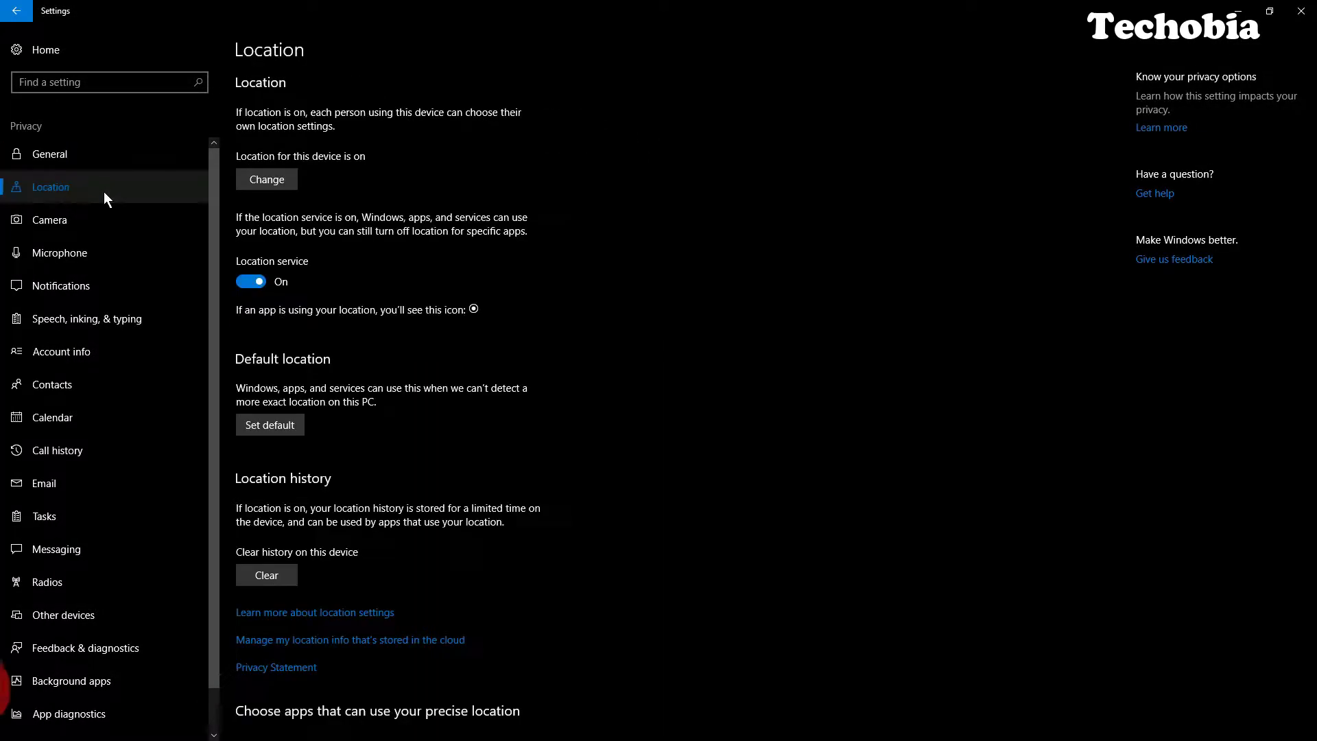
scroll(262, 179, down, 3)
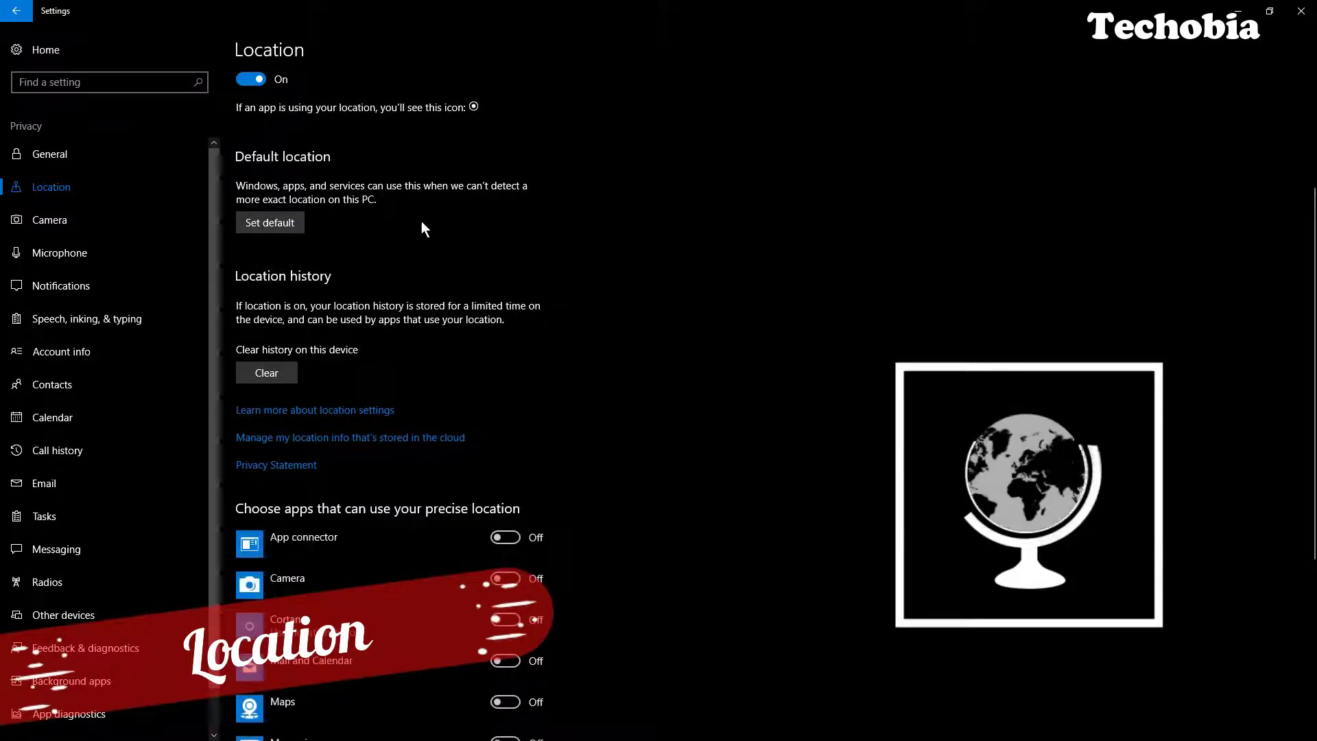
scroll(595, 439, down, 4)
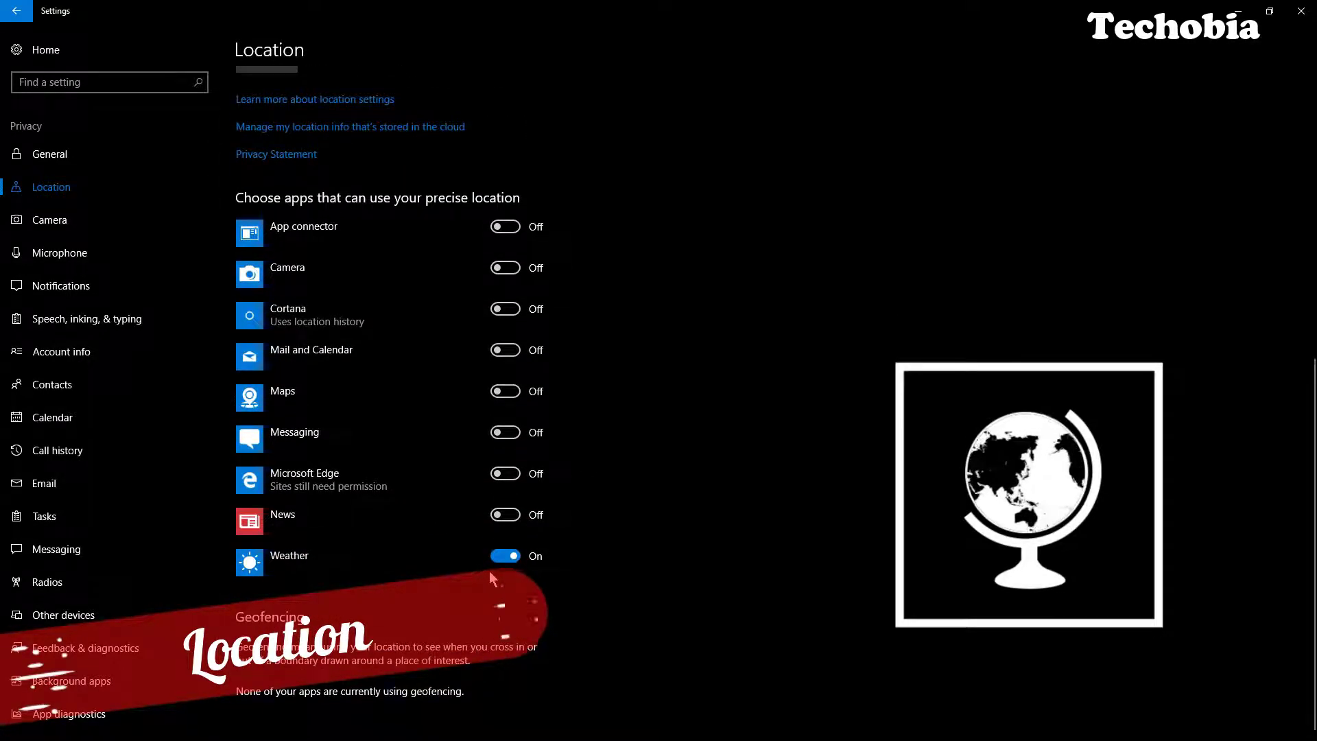
scroll(487, 571, up, 6)
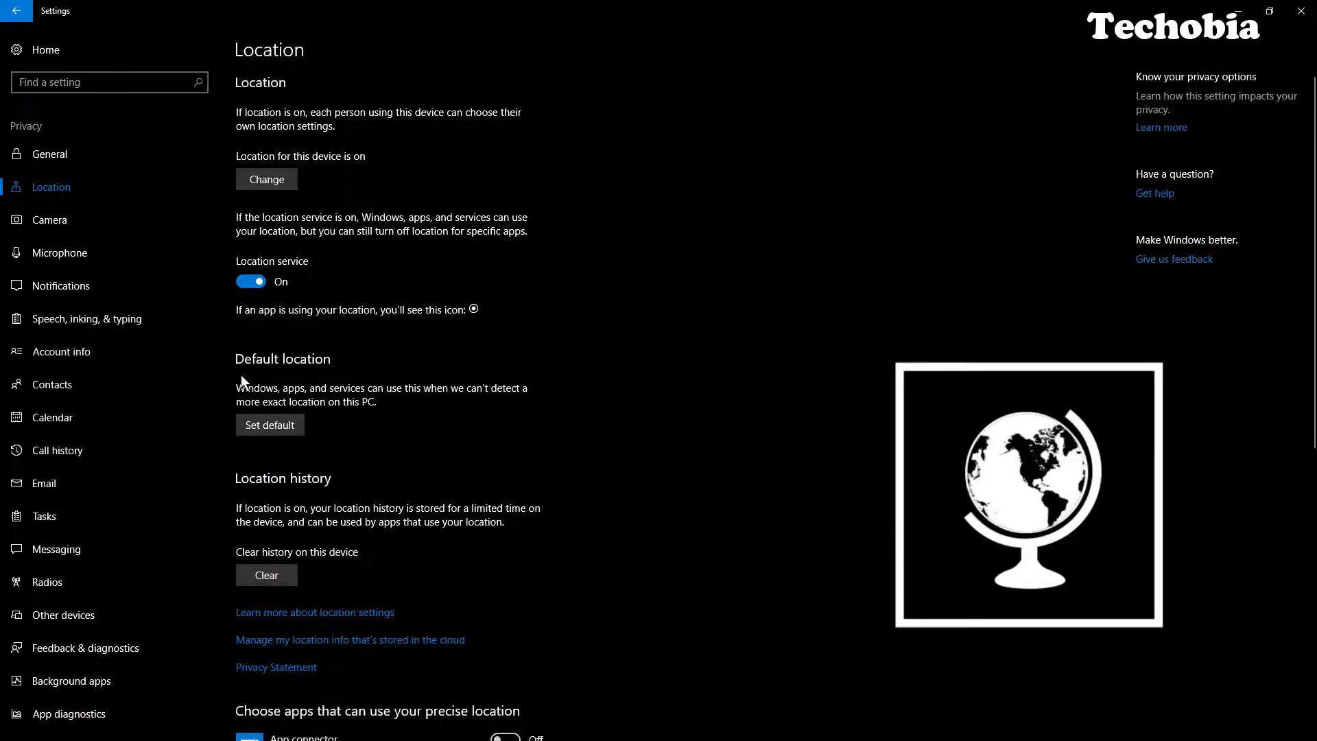
Look over the Camera app permission toggles, then go to the Microphone privacy page.
click(71, 226)
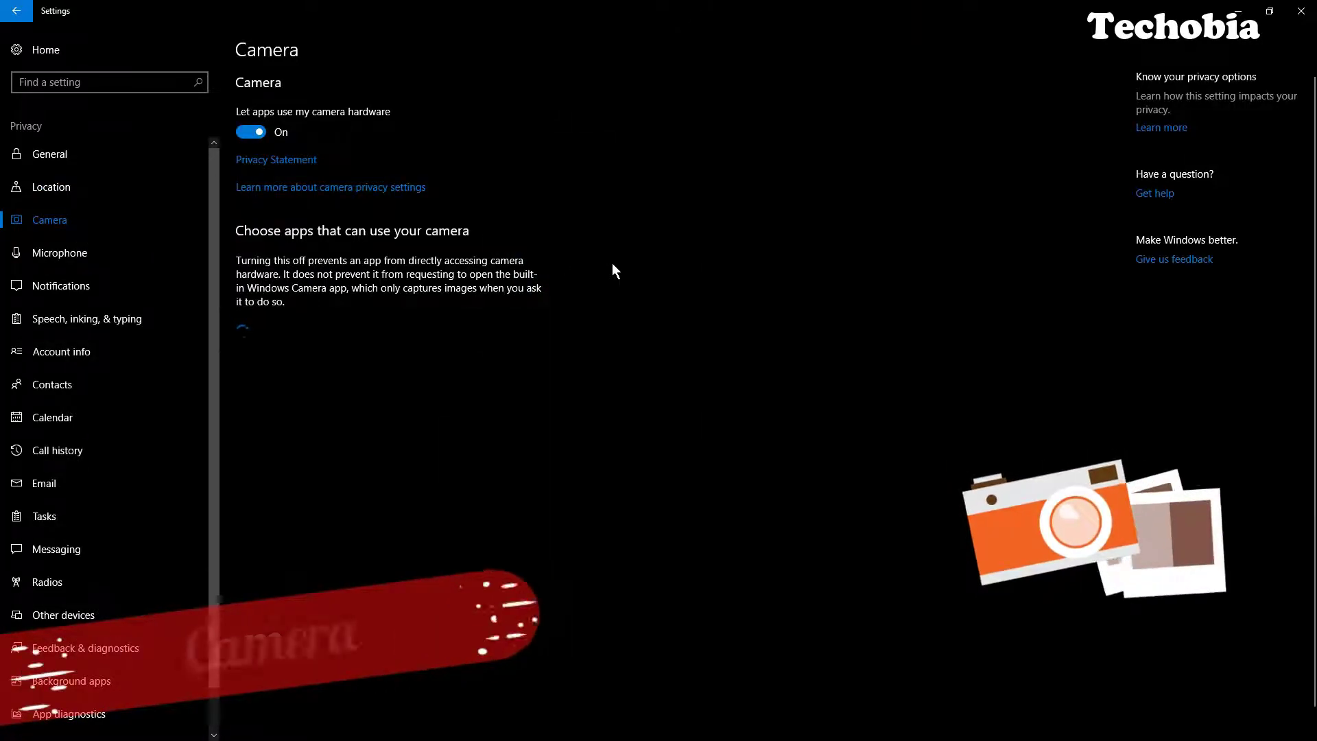
scroll(661, 310, down, 1)
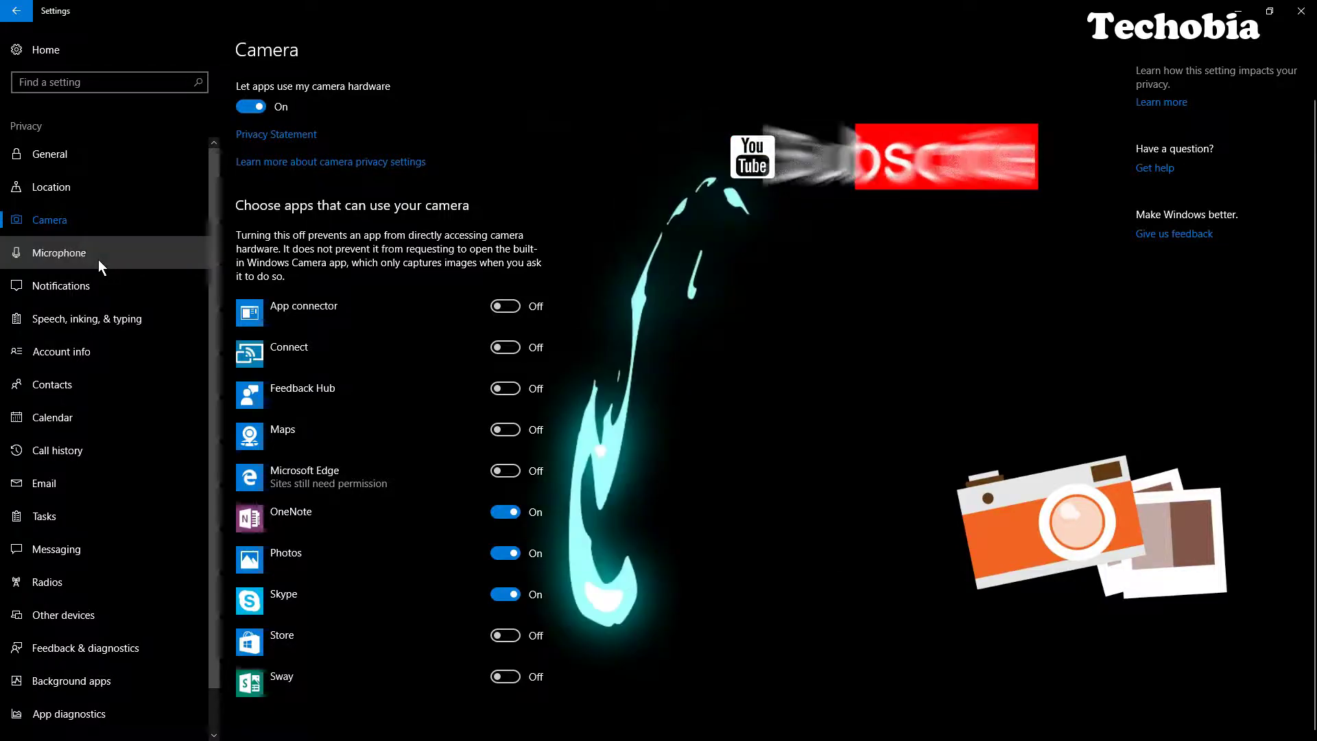
click(98, 260)
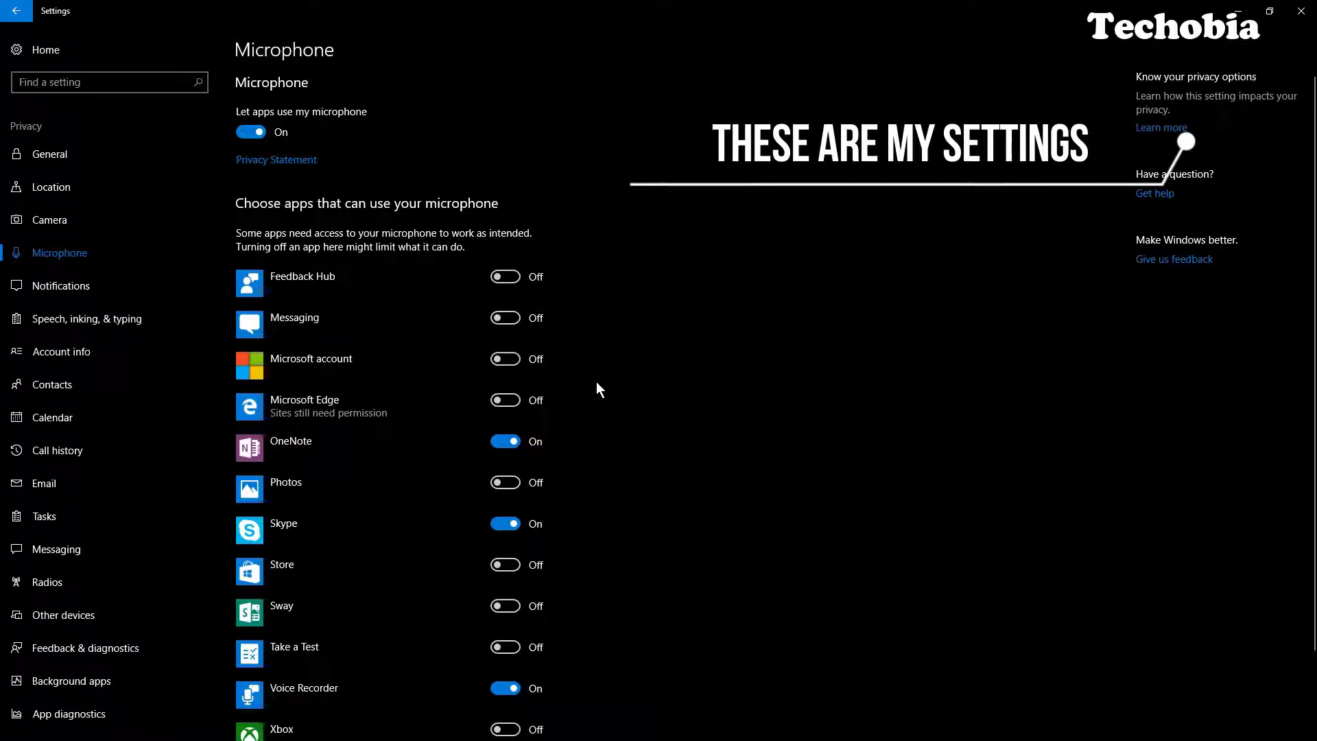
Scroll through the microphone app toggles down to Xbox Game bar, then open Notifications privacy.
scroll(595, 382, down, 3)
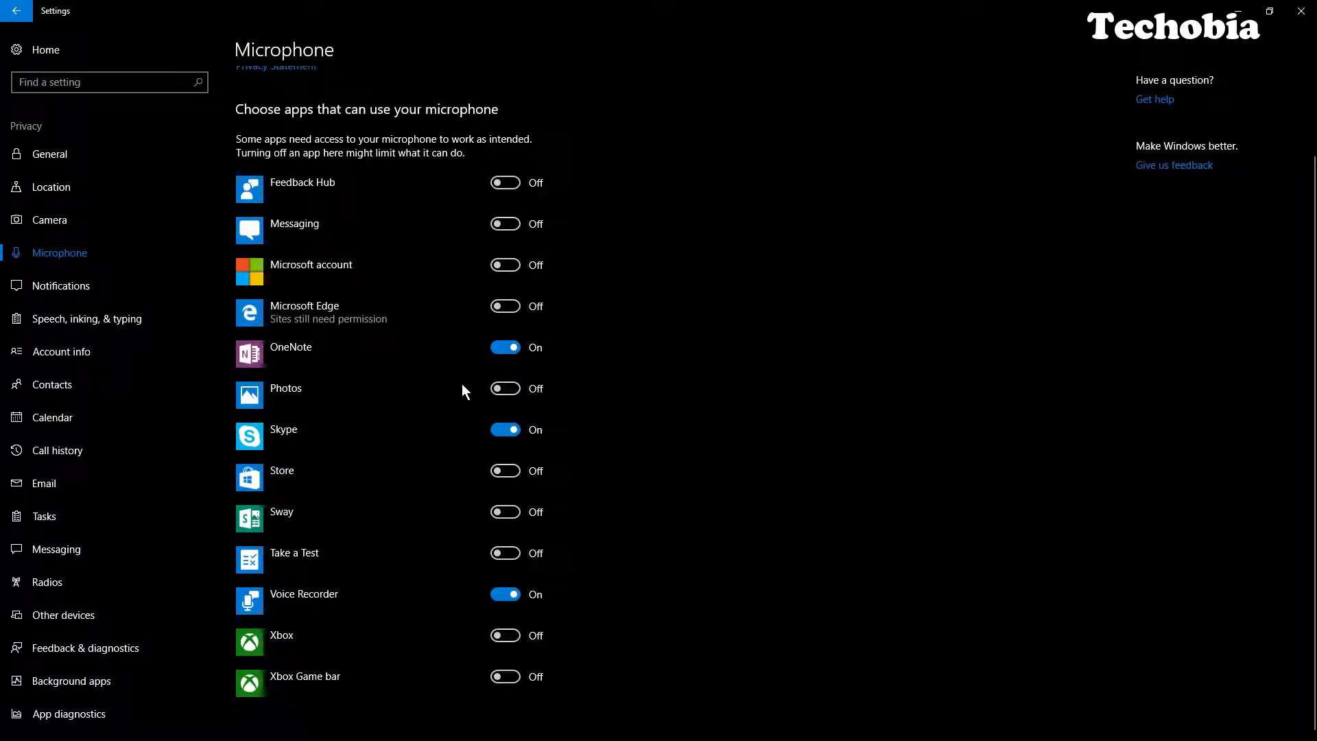
scroll(462, 384, up, 3)
scroll(461, 384, down, 3)
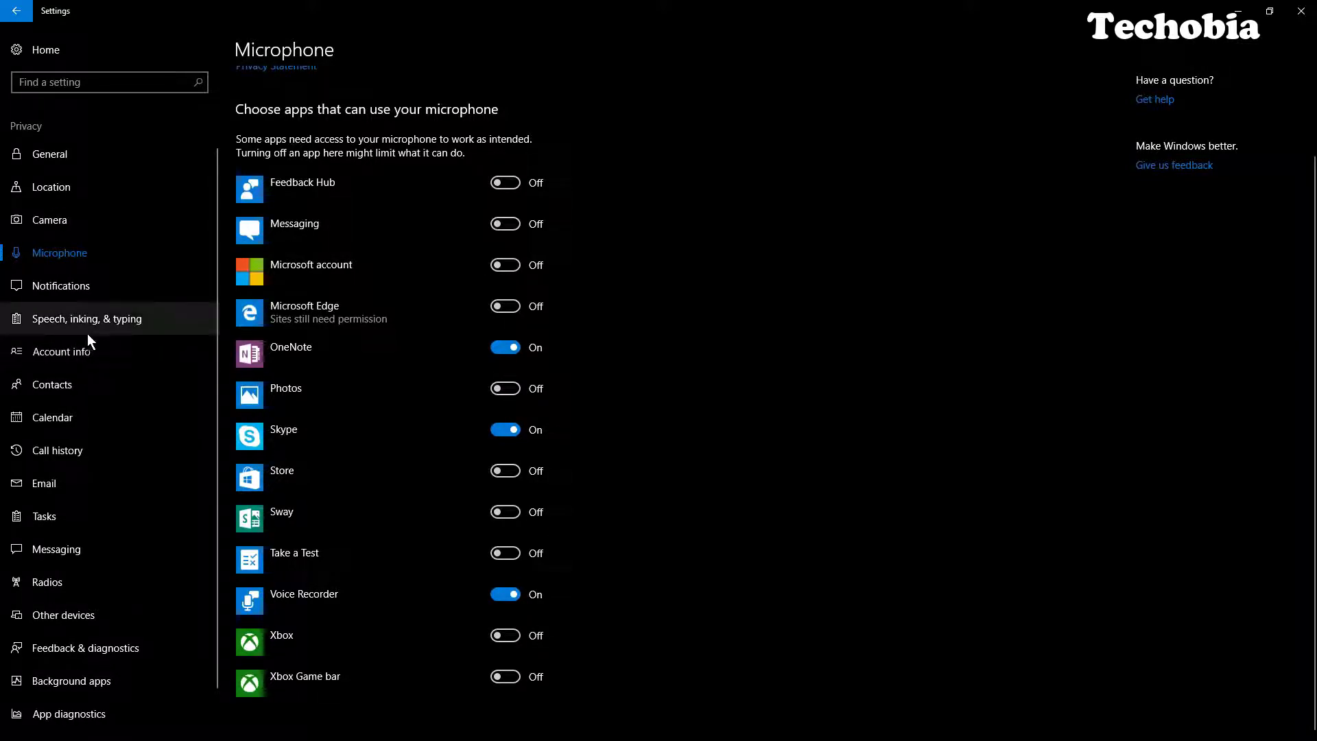
click(71, 289)
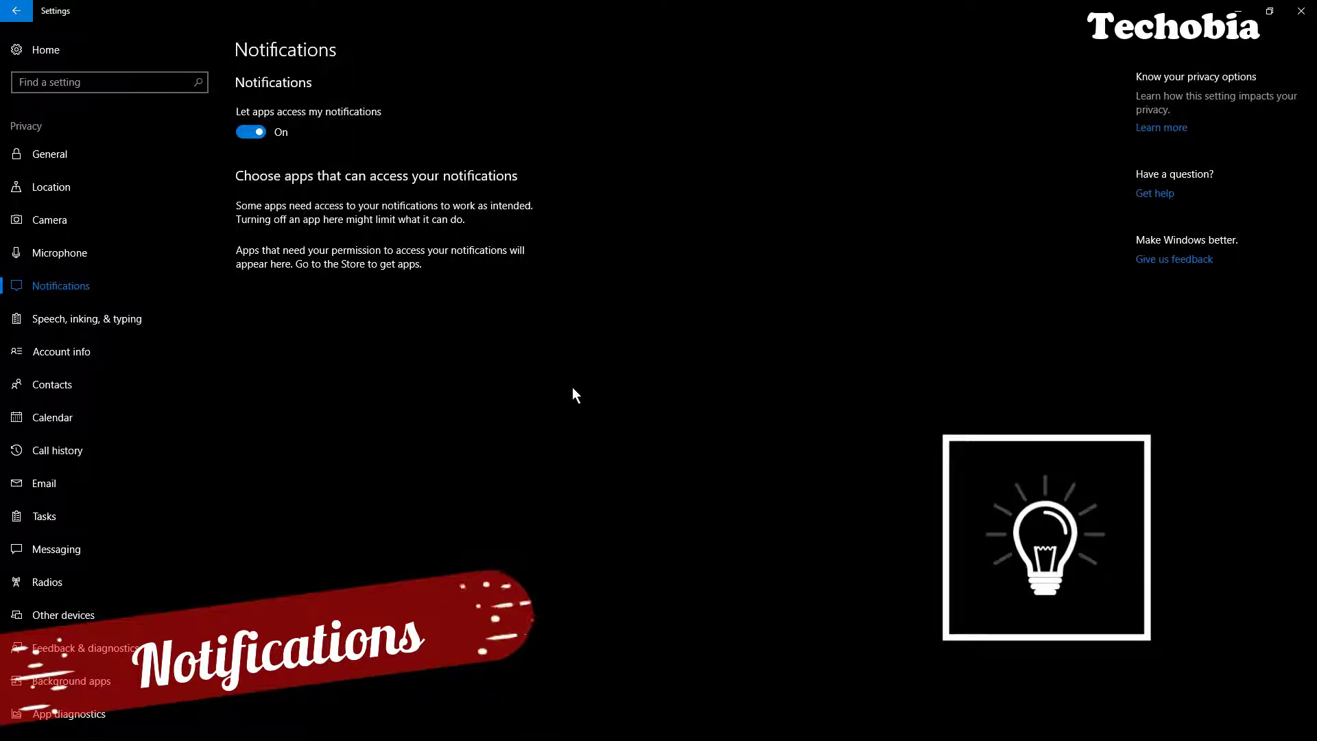
Check that 'Let apps access my notifications' is On with no apps listed.
click(245, 131)
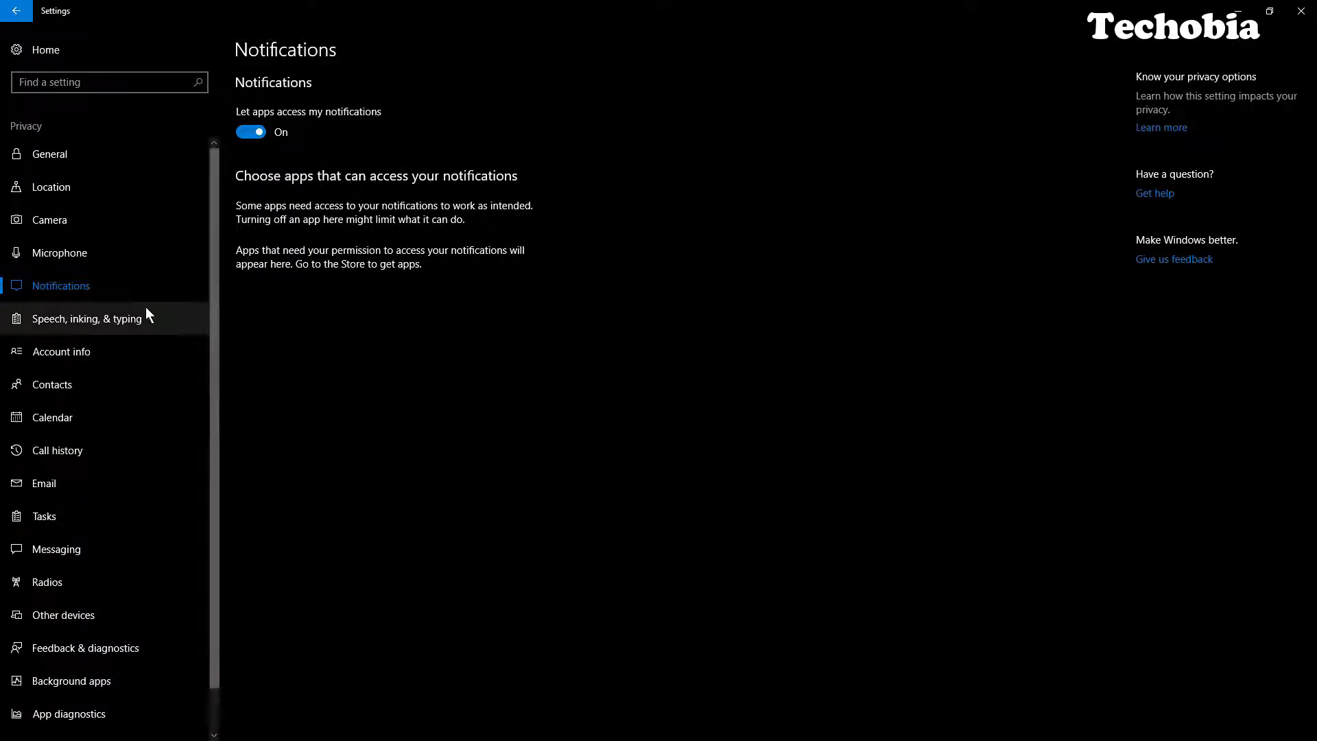
Go through Speech, inking & typing to the Account info page, where app access is Off.
click(92, 320)
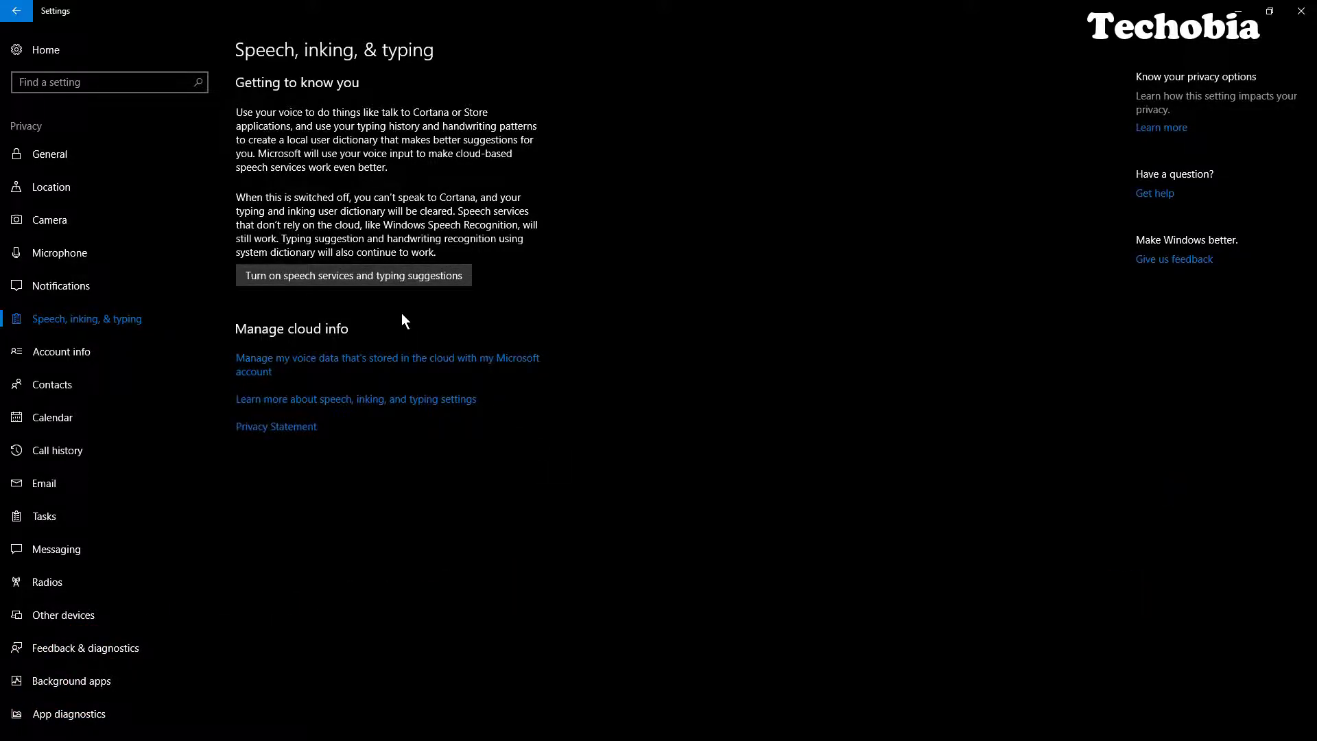
click(79, 351)
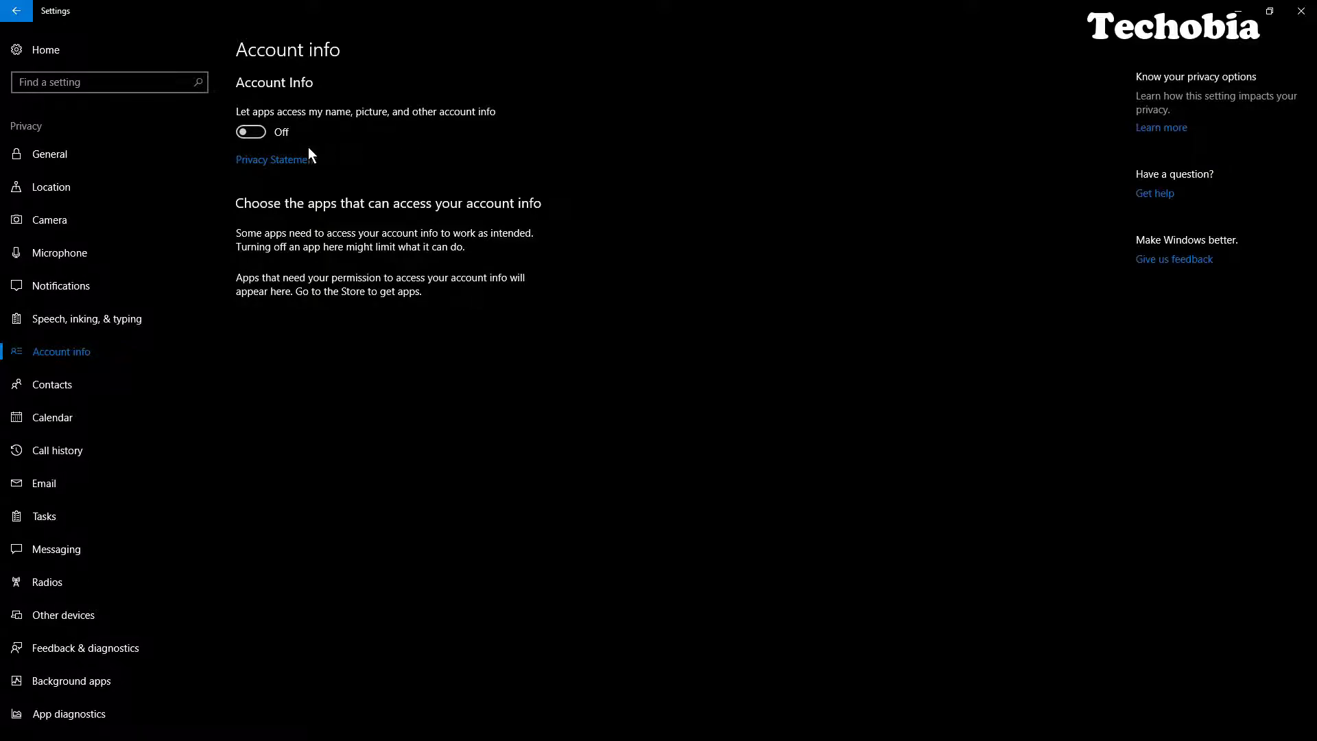
View Contacts privacy, then the Calendar page with calendar access, People and Windows all Off.
click(67, 387)
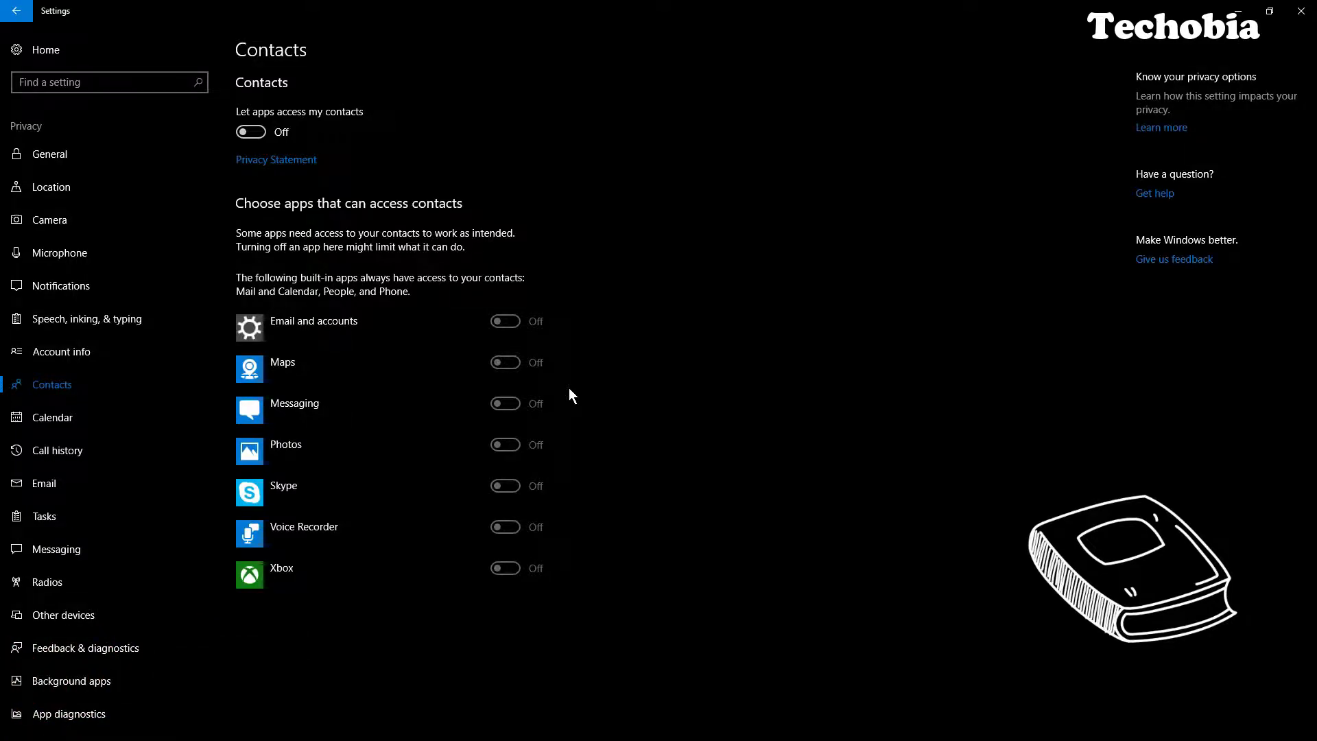
click(62, 416)
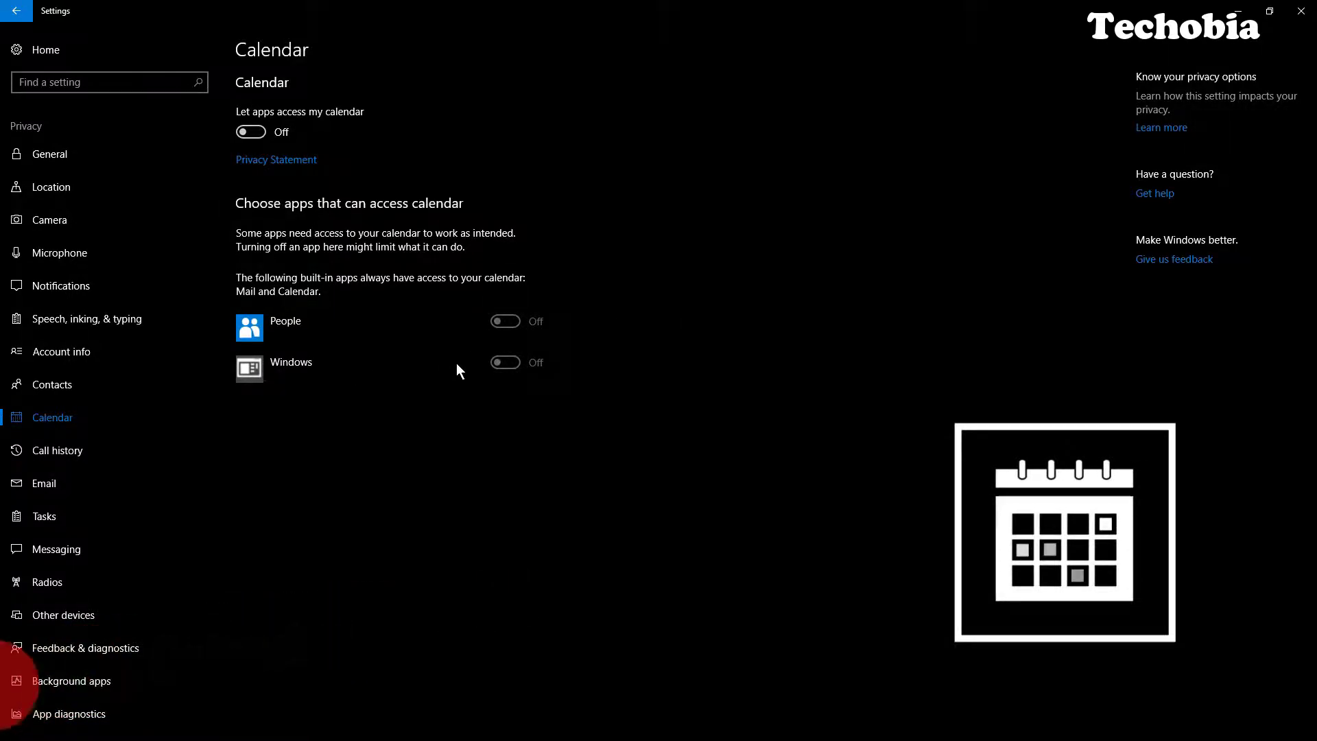
Step through Call history, Email and Tasks to Messaging, where message access is Off.
click(80, 448)
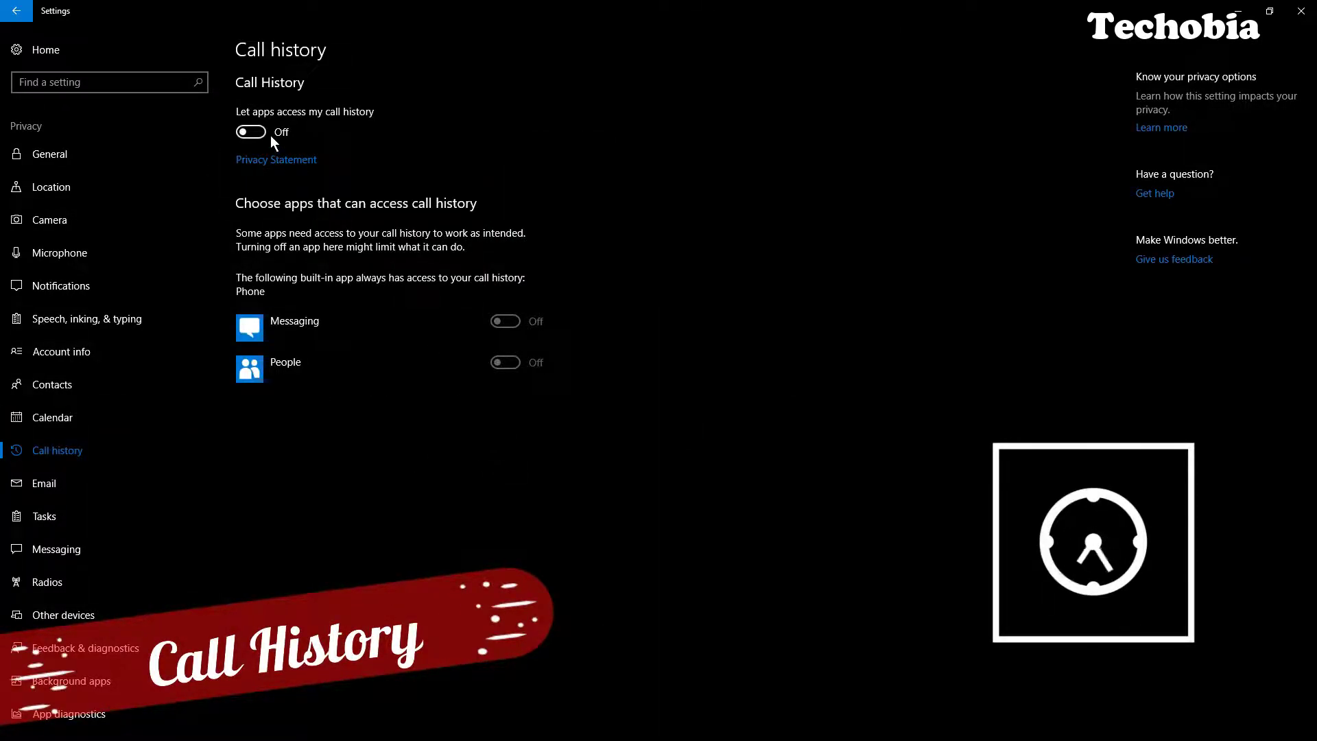
click(70, 480)
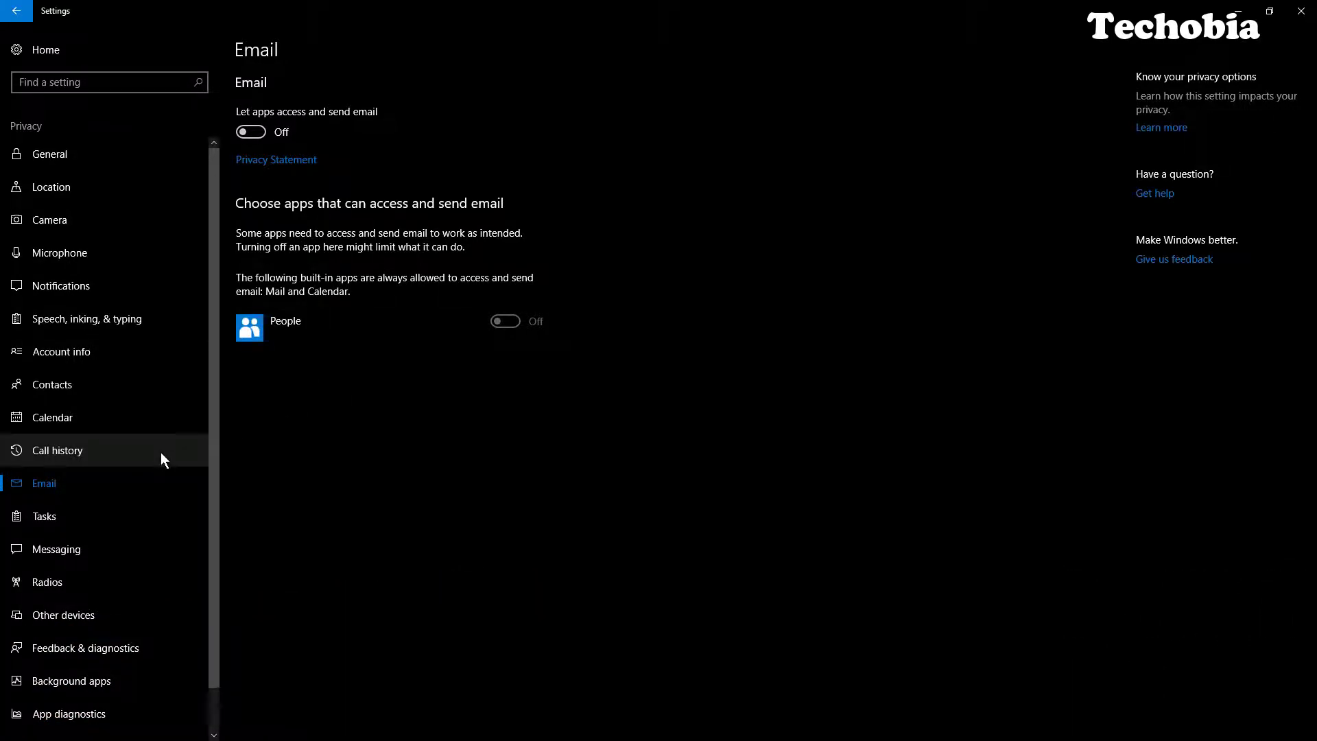
click(68, 522)
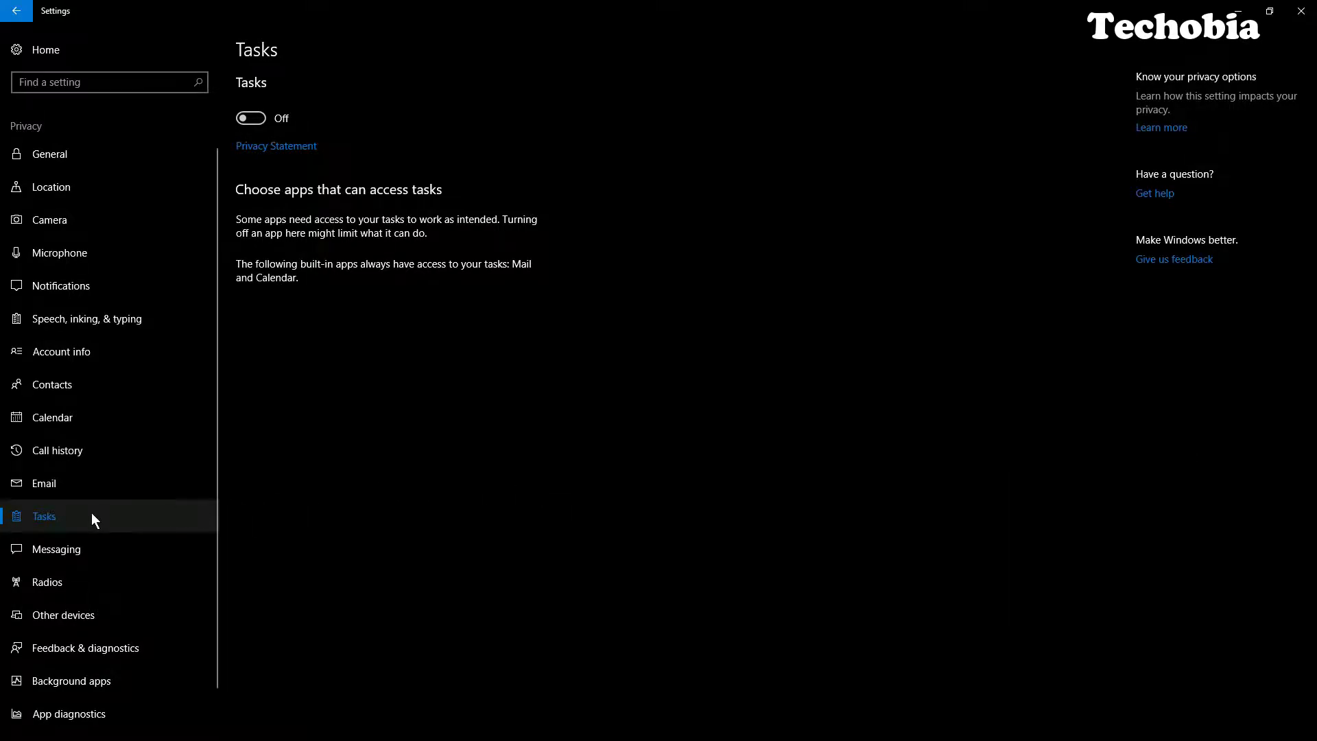
click(51, 542)
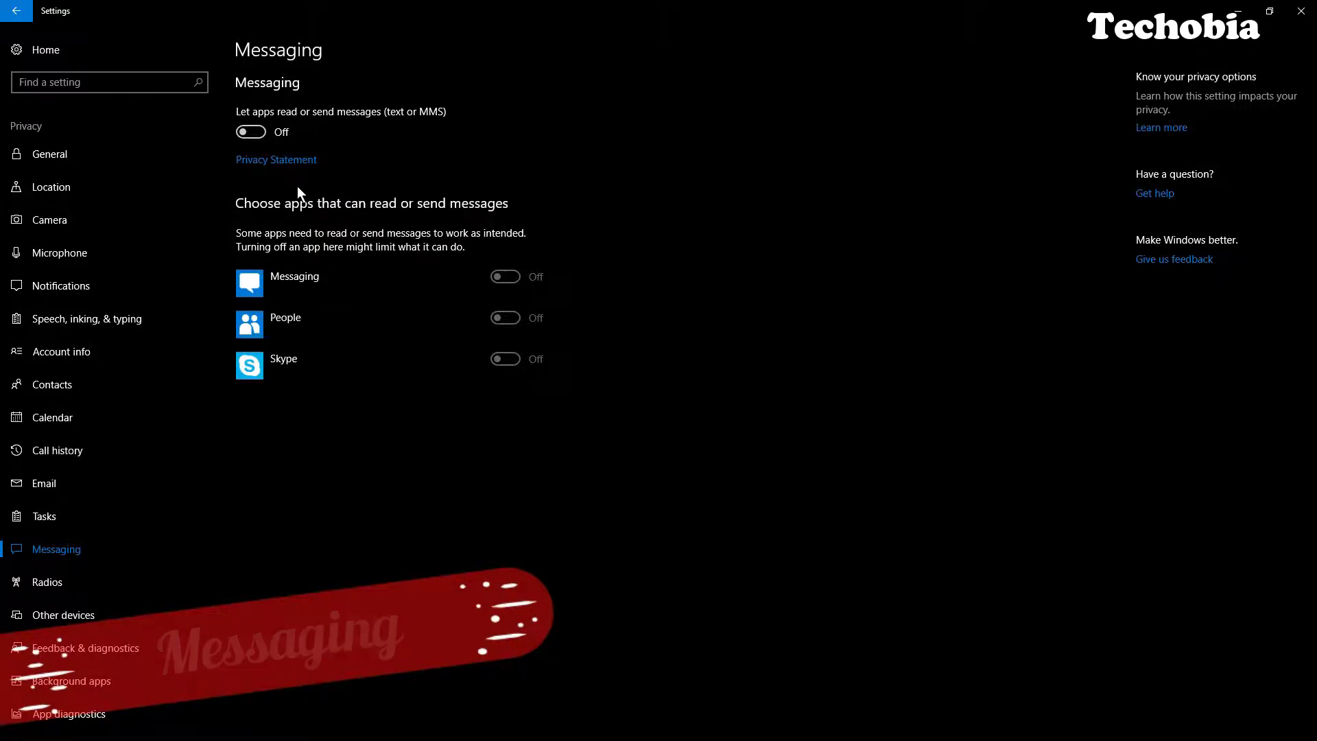
View Radios, then Other devices, where syncing, trusted devices and Phone Companion are Off.
click(54, 592)
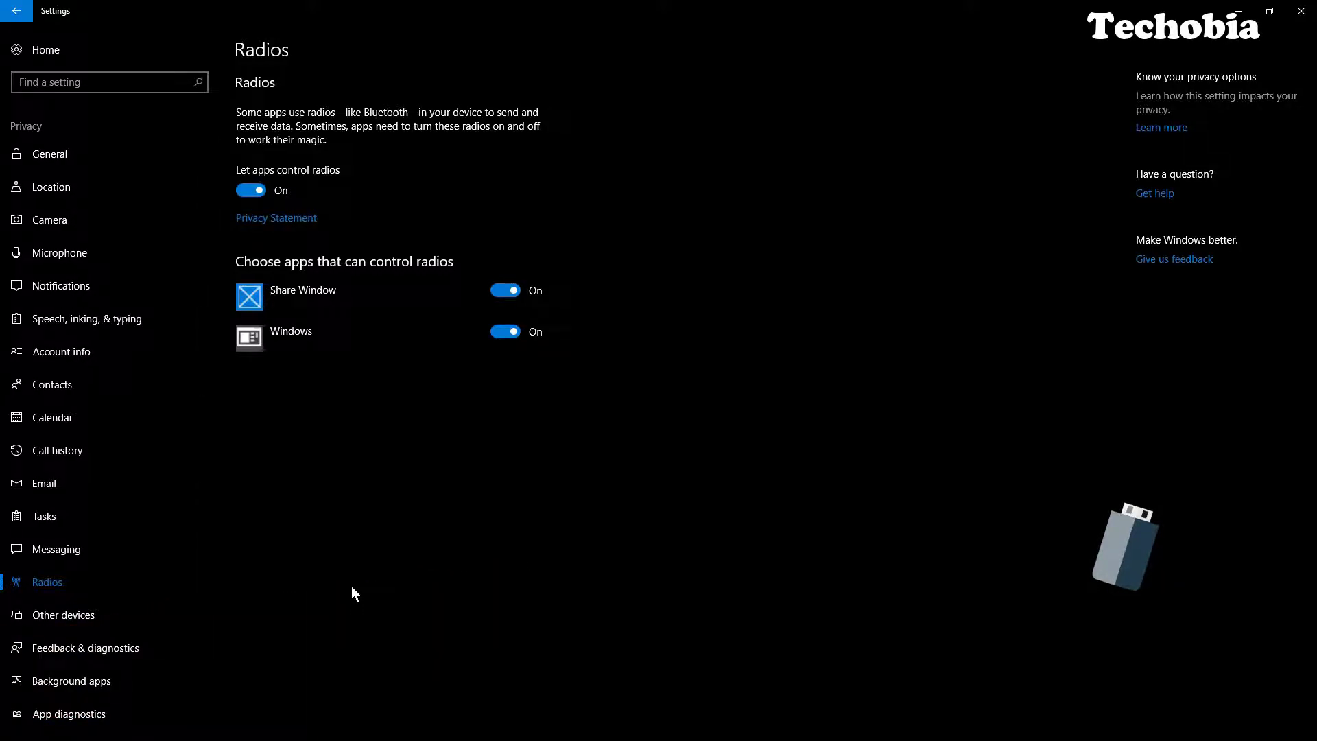
scroll(103, 581, down, 1)
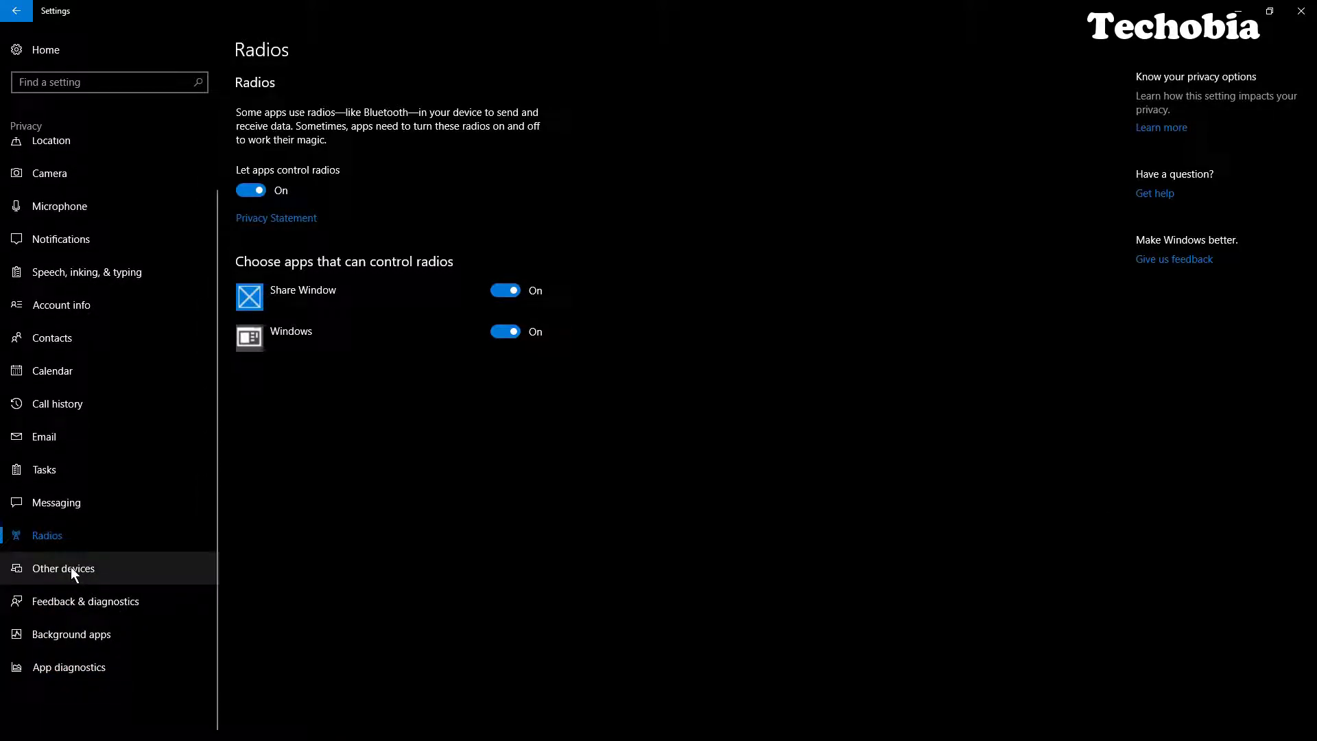
click(72, 568)
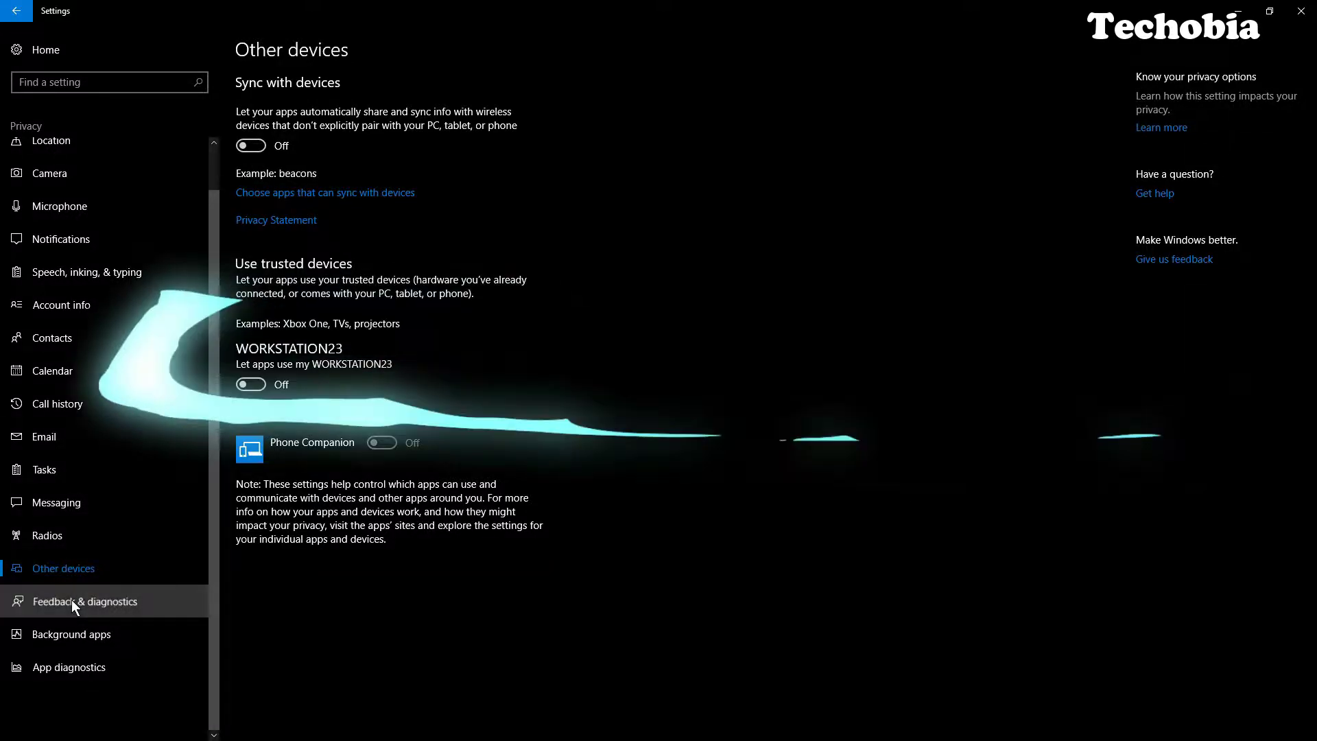
Show the Feedback & diagnostics privacy page with Basic diagnostic data and feedback frequency Never.
click(72, 600)
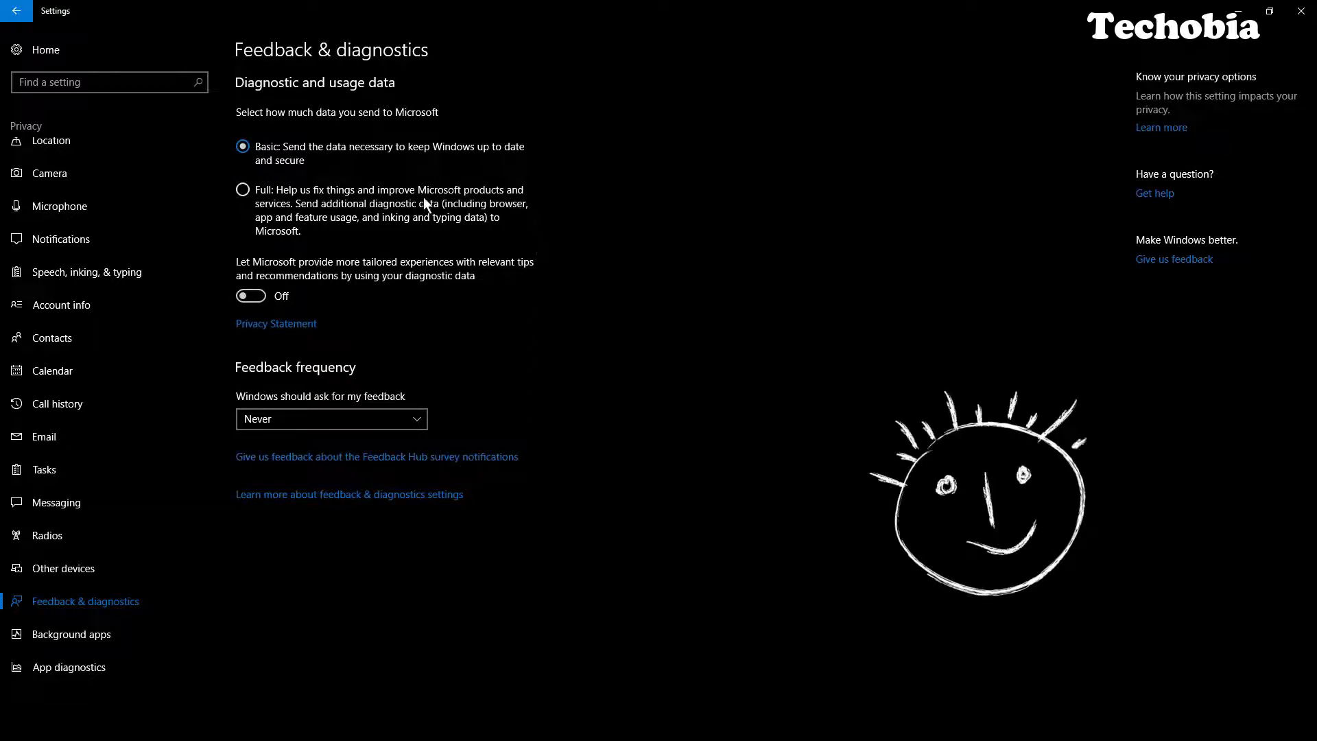
Review the whole Background apps list, noting Skype, Store, Weather and OneNote are On.
click(84, 635)
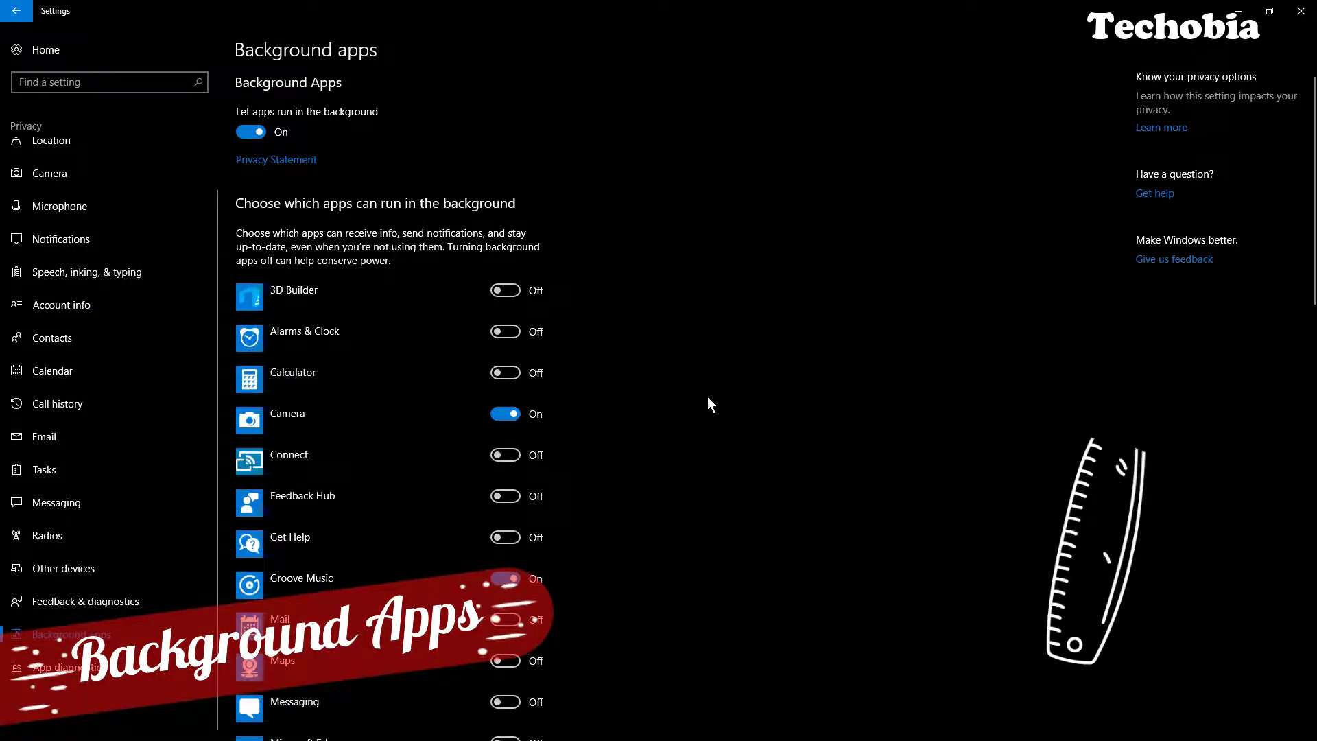
scroll(708, 398, down, 4)
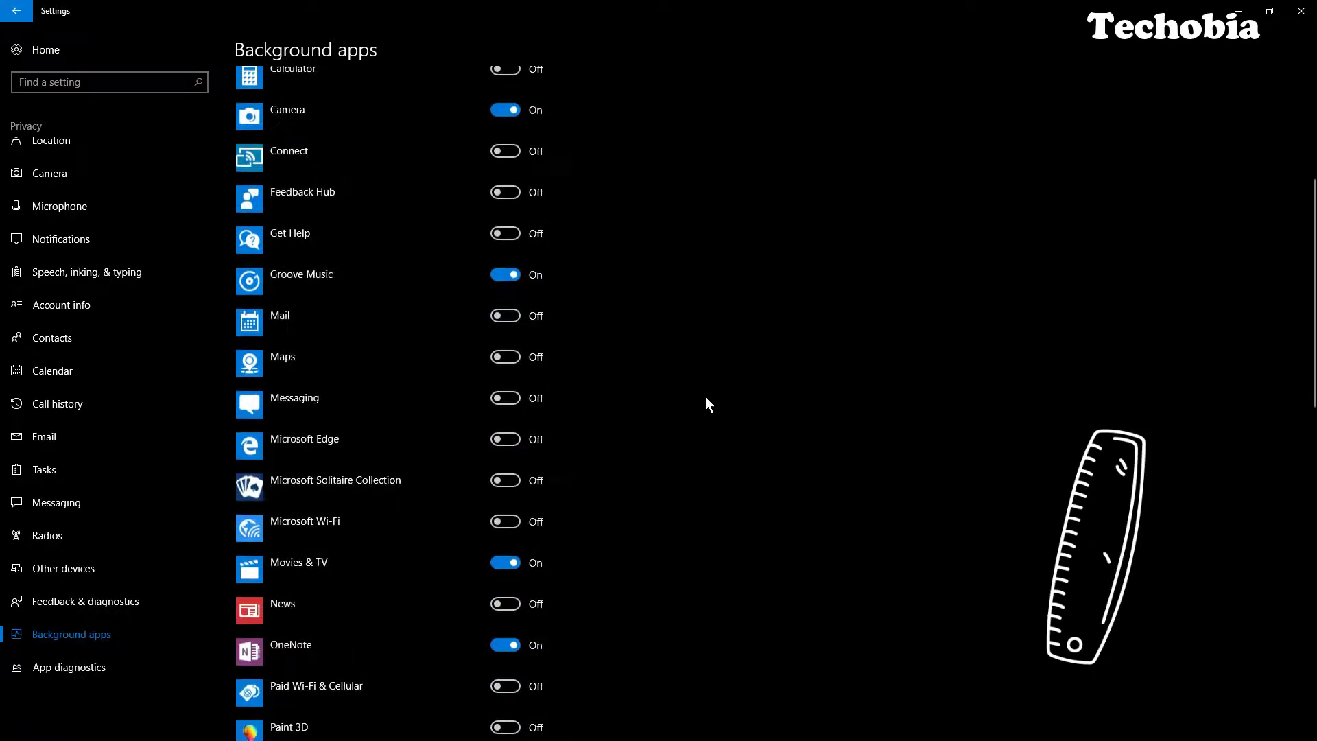
scroll(707, 399, down, 3)
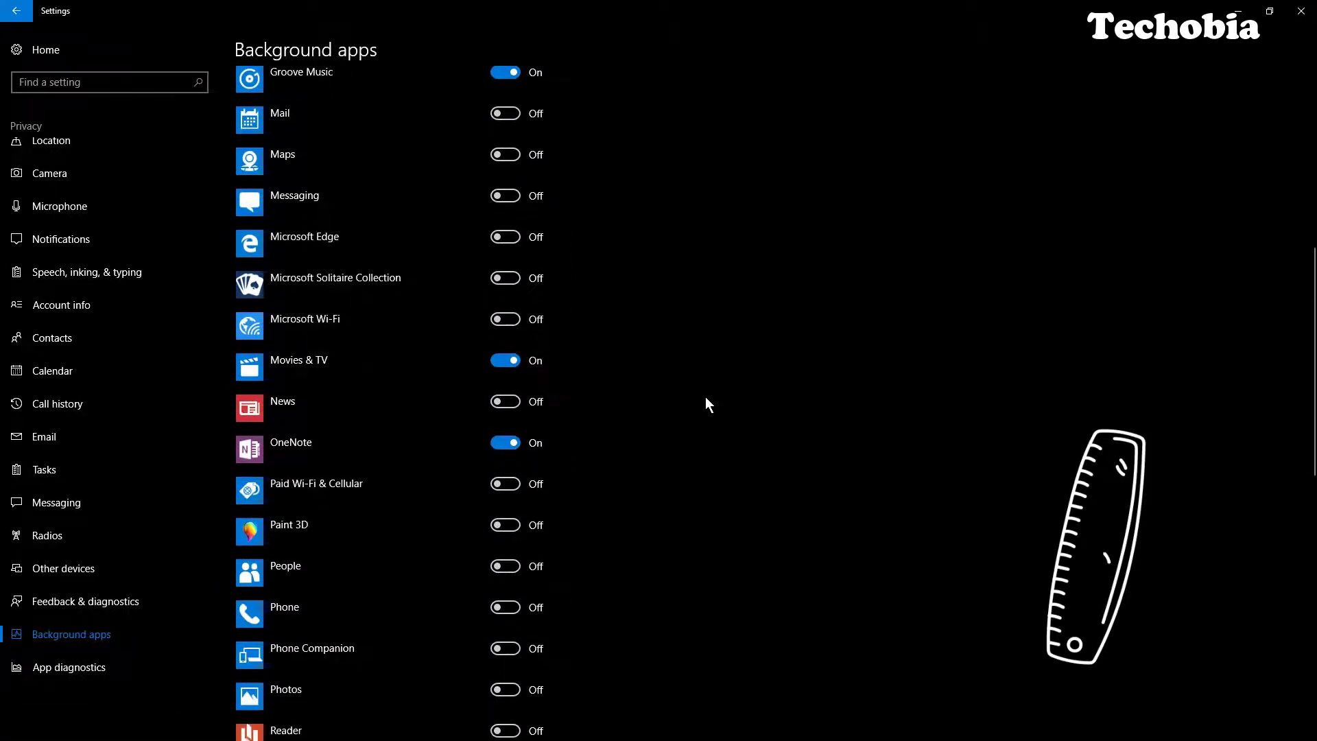
scroll(706, 399, down, 3)
scroll(707, 398, down, 3)
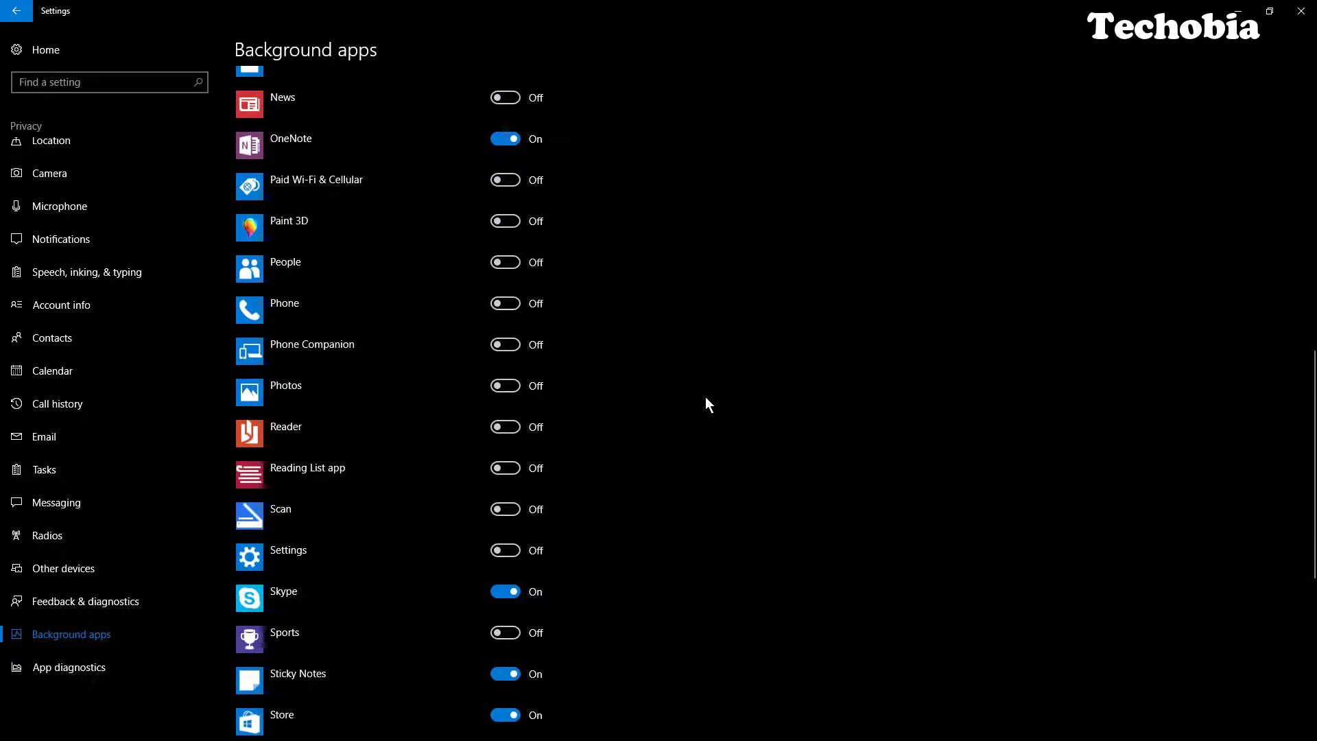
scroll(707, 398, down, 4)
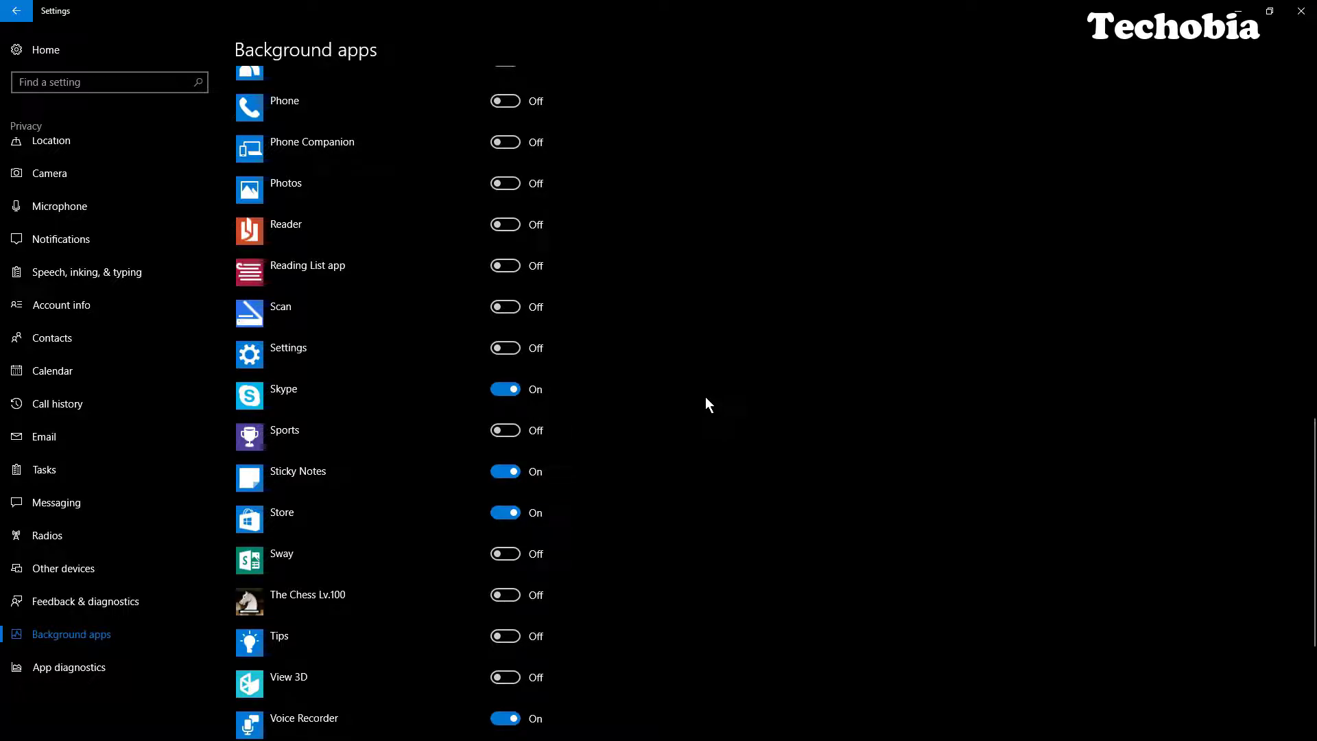
scroll(707, 400, down, 3)
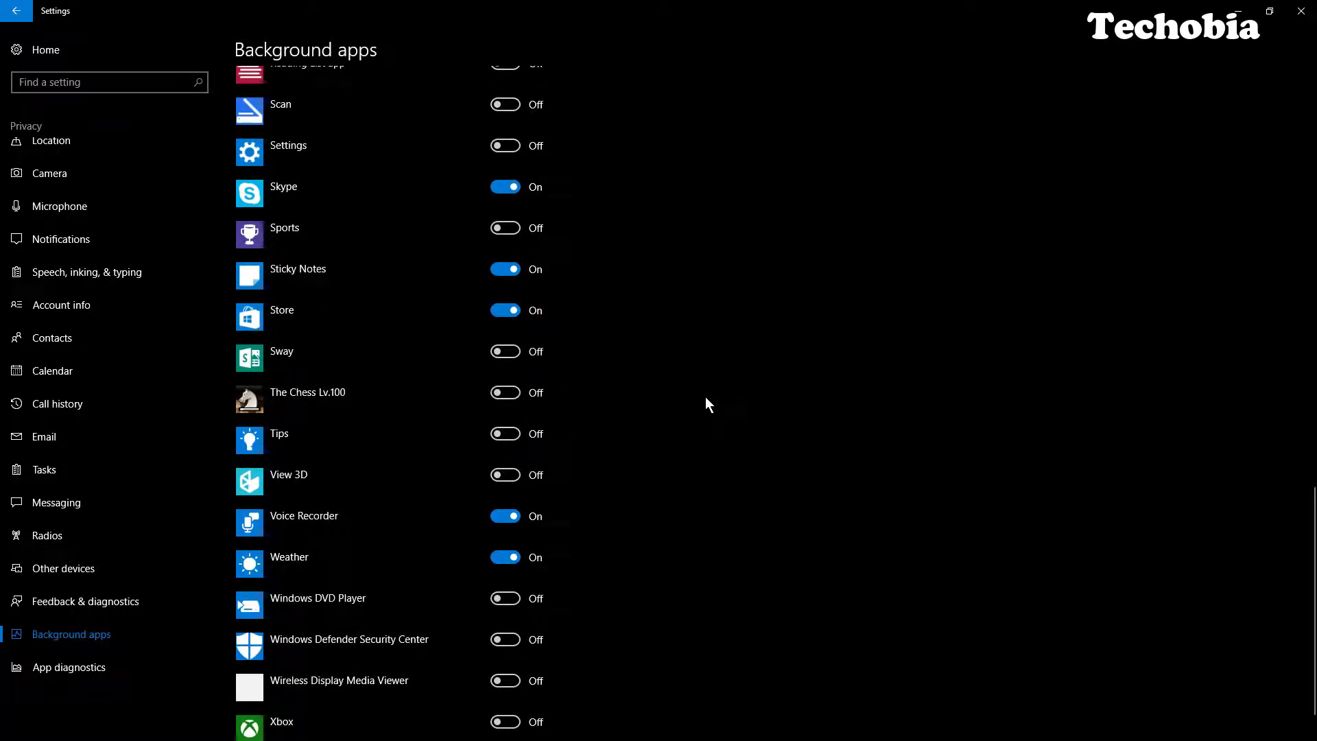
scroll(707, 399, up, 15)
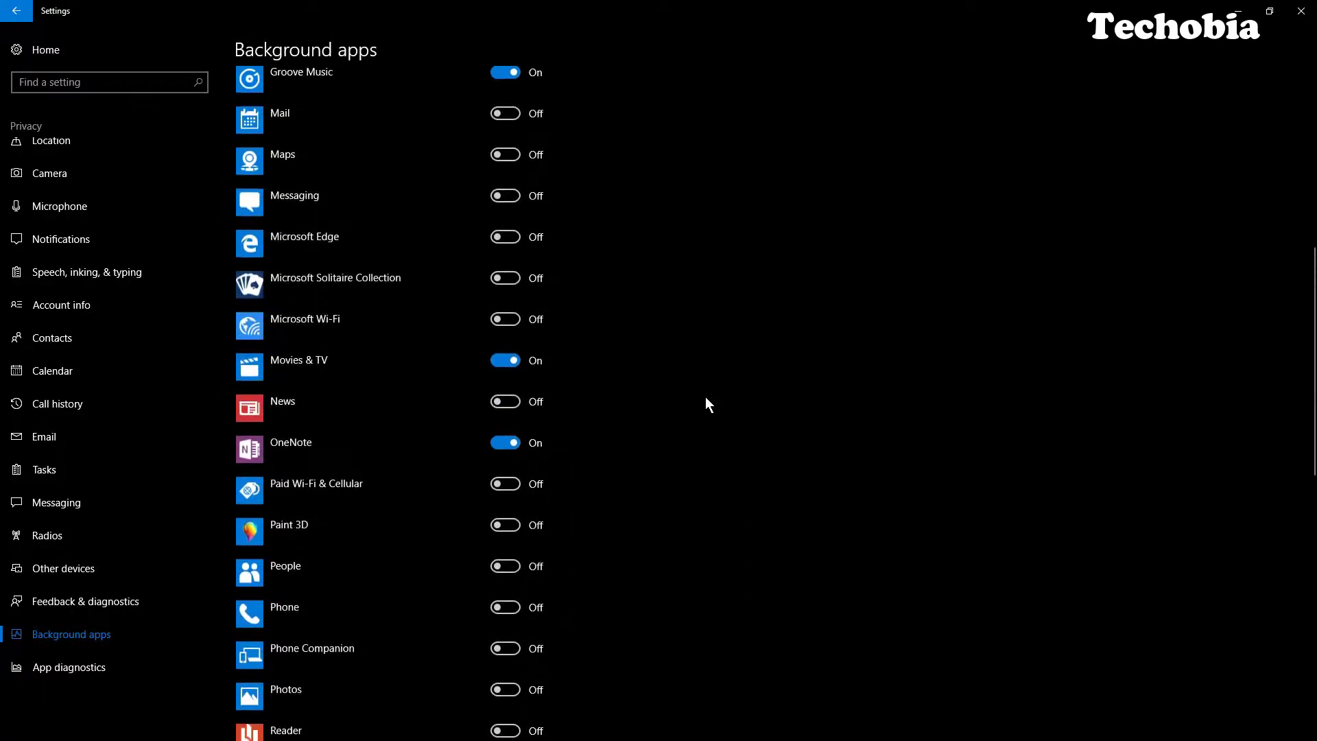
scroll(704, 396, down, 4)
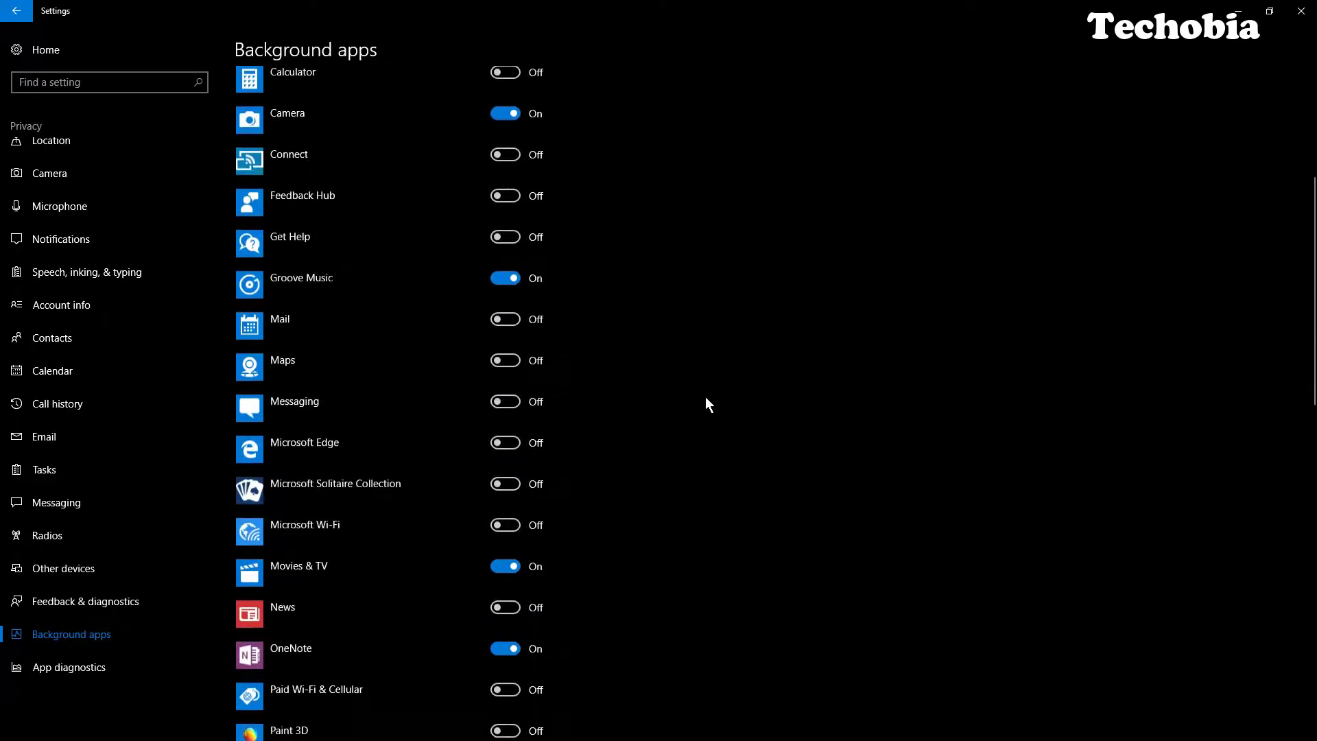
scroll(705, 397, down, 13)
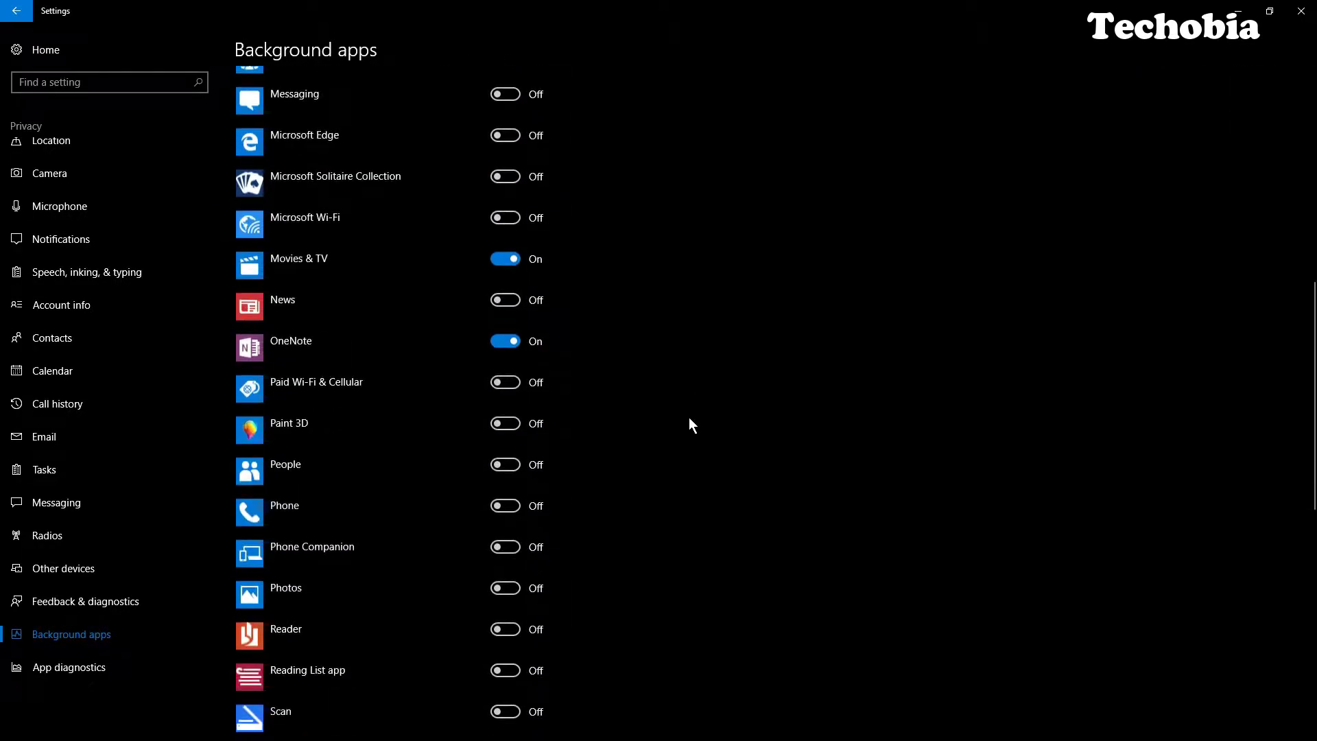
scroll(688, 424, down, 1)
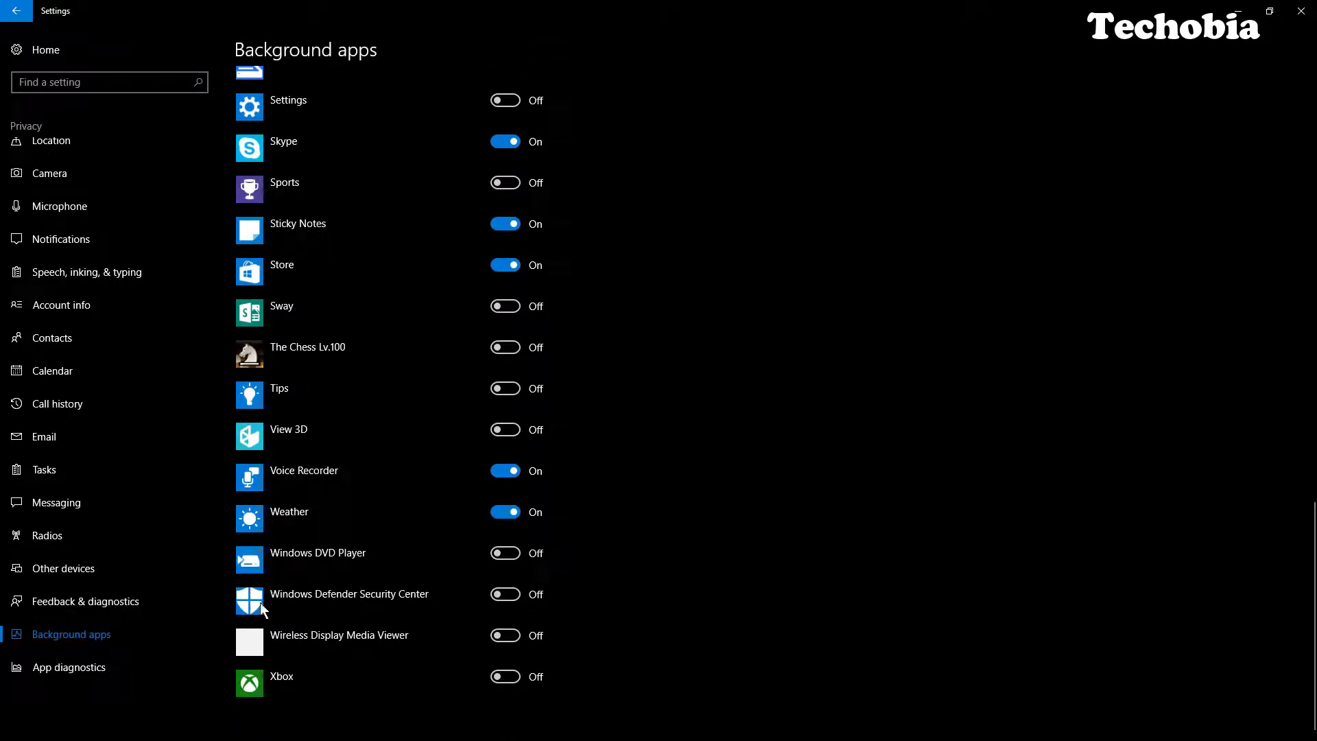
Show the App diagnostics privacy page with app access to diagnostic information On.
click(99, 663)
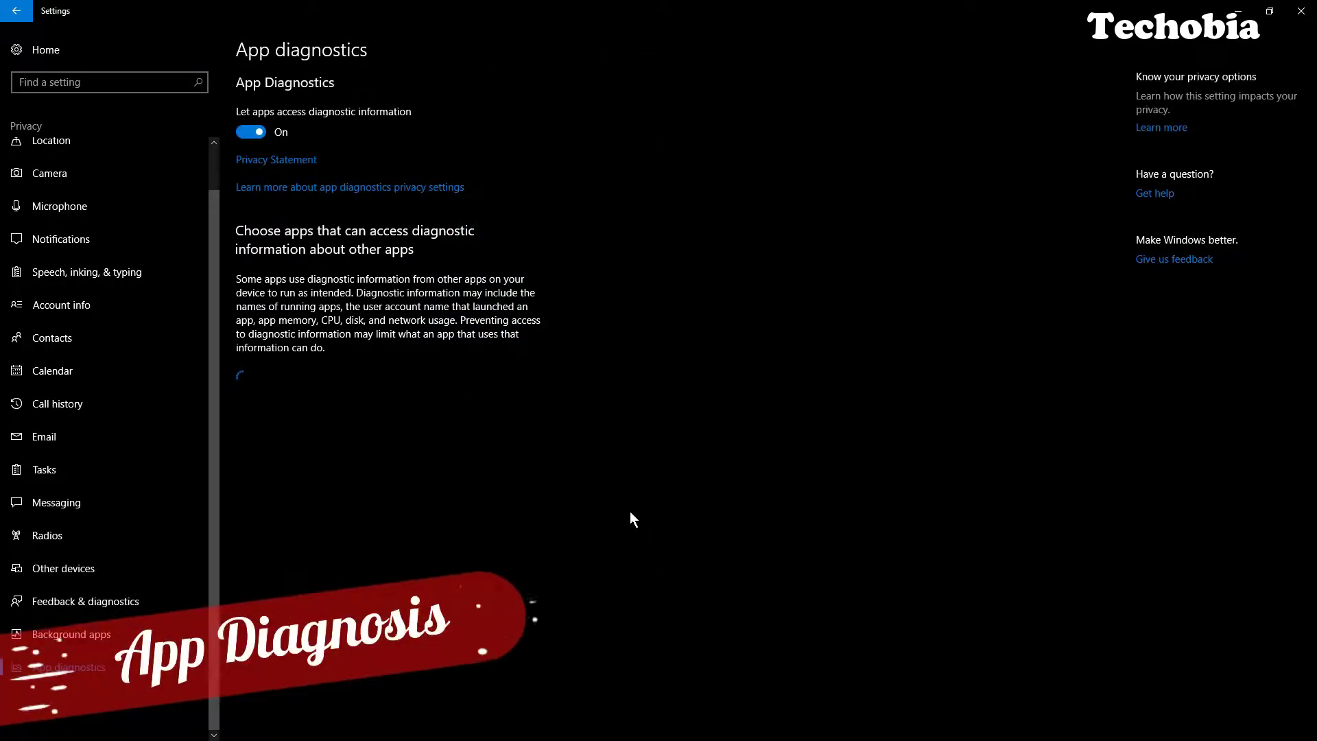